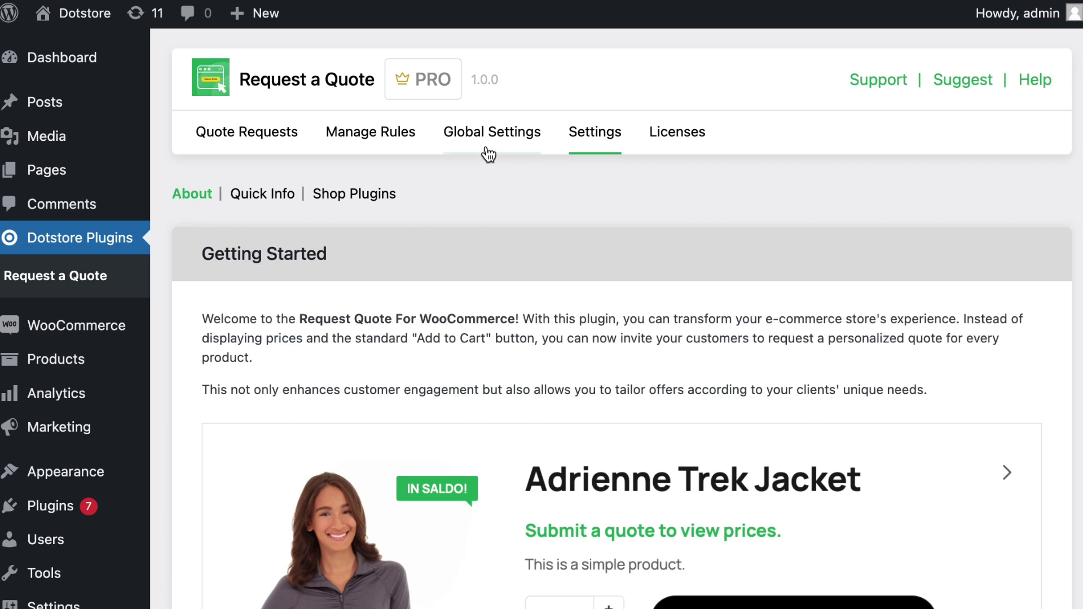
- In Global Settings, enable quotes on product pages with the quote button inline with Add to cart
click(459, 133)
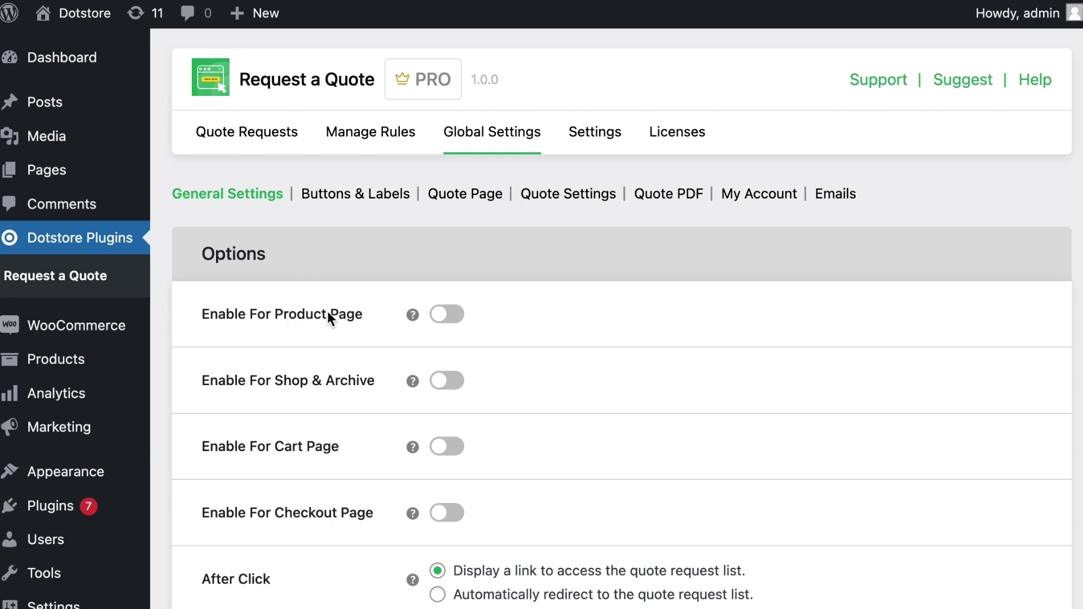
click(445, 316)
scroll(448, 319, down, 1)
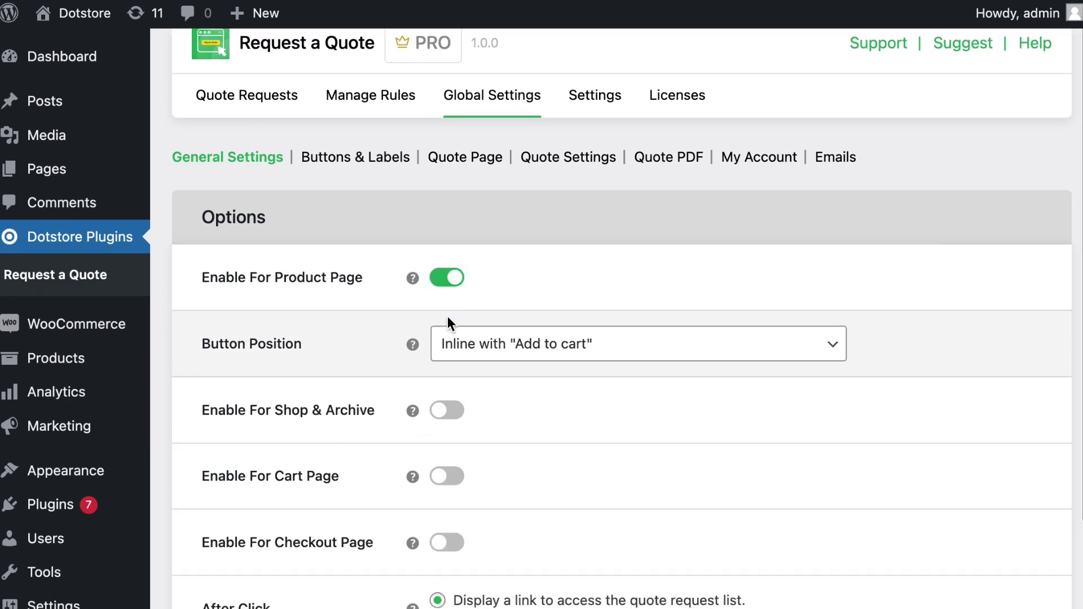
scroll(448, 315, down, 1)
click(540, 323)
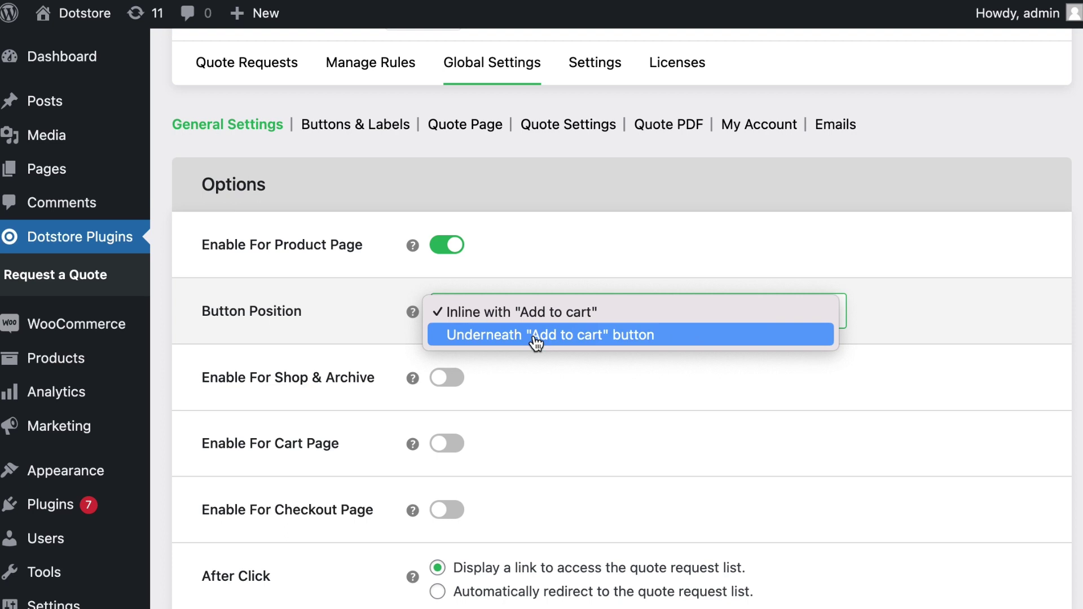
click(519, 361)
- Enable quotes on shop and archive, cart and checkout pages plus the Quote Mini Cart, then save
scroll(520, 361, down, 3)
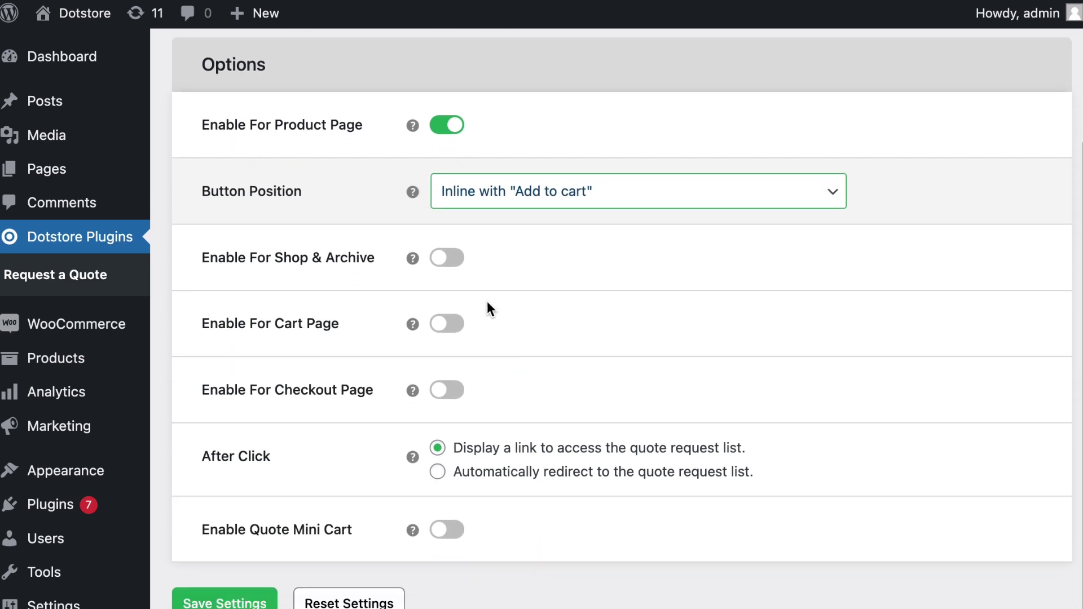
click(448, 258)
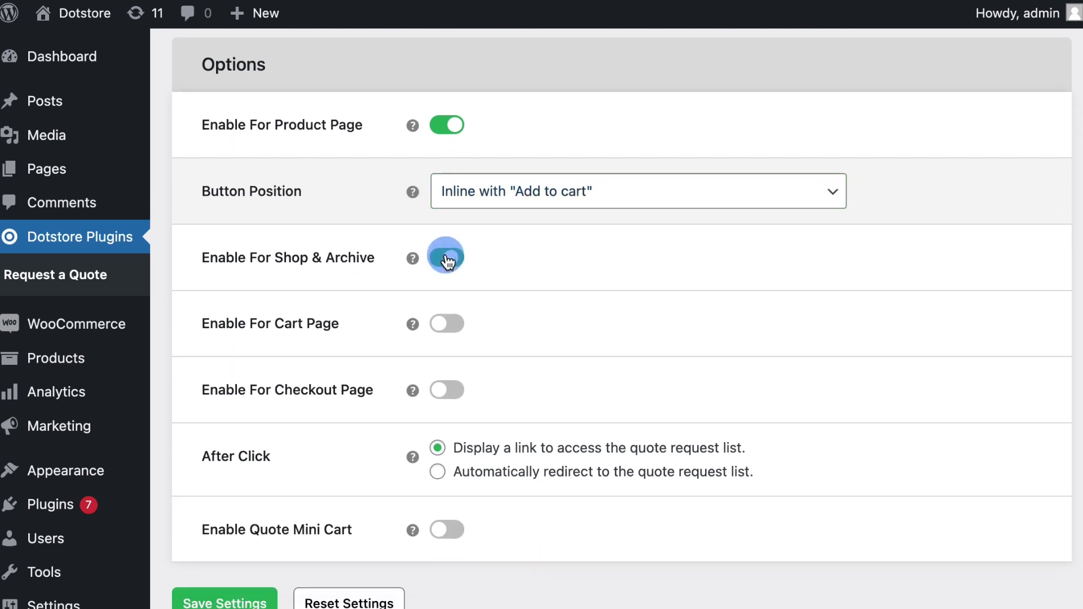
click(447, 326)
click(448, 395)
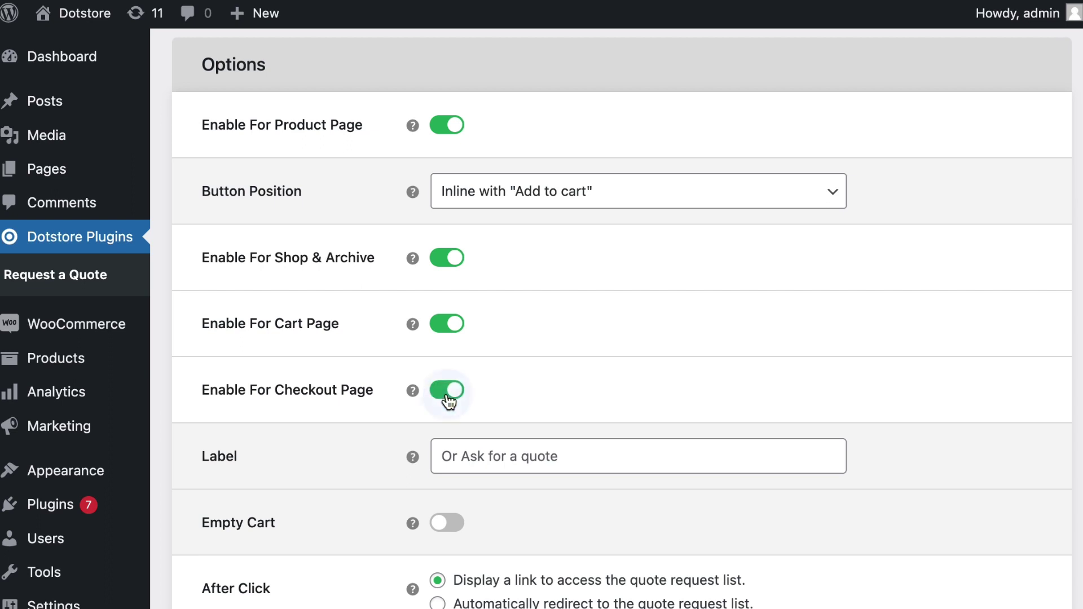
scroll(445, 401, down, 3)
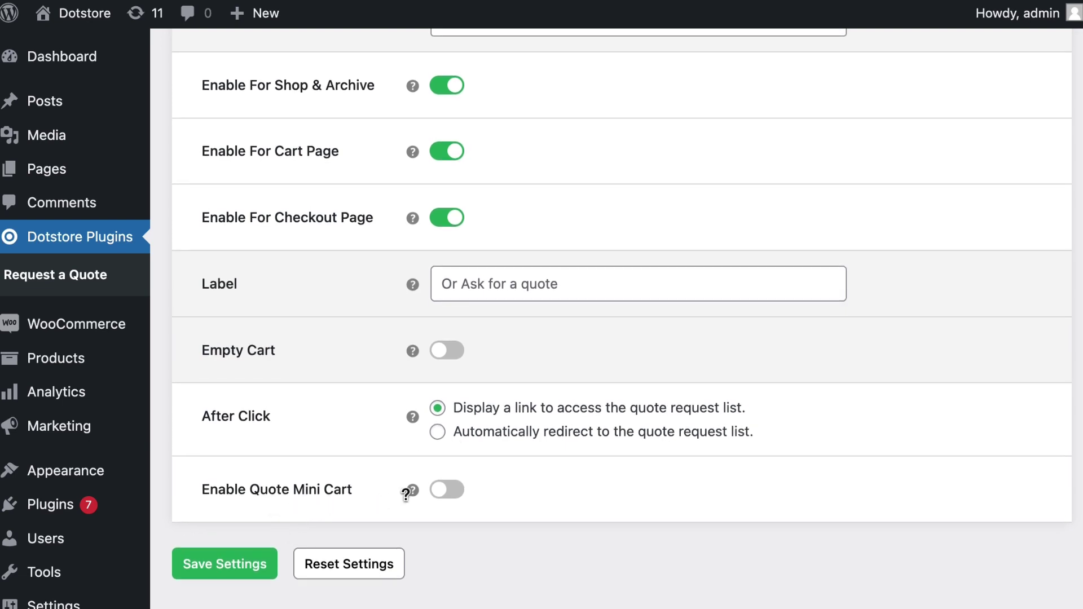
click(447, 490)
scroll(363, 483, down, 1)
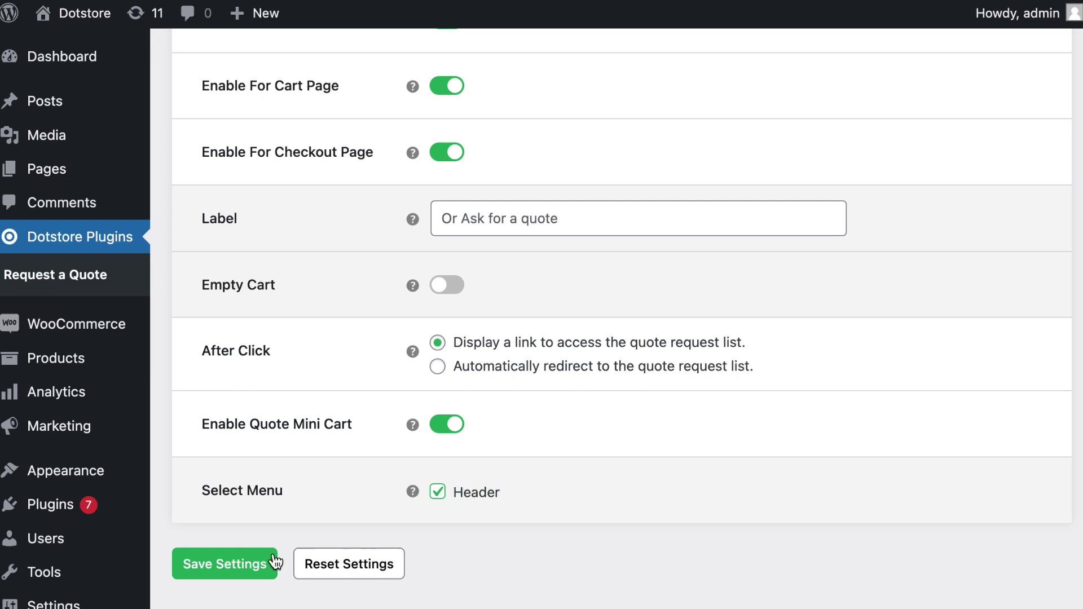
click(225, 563)
scroll(357, 337, up, 4)
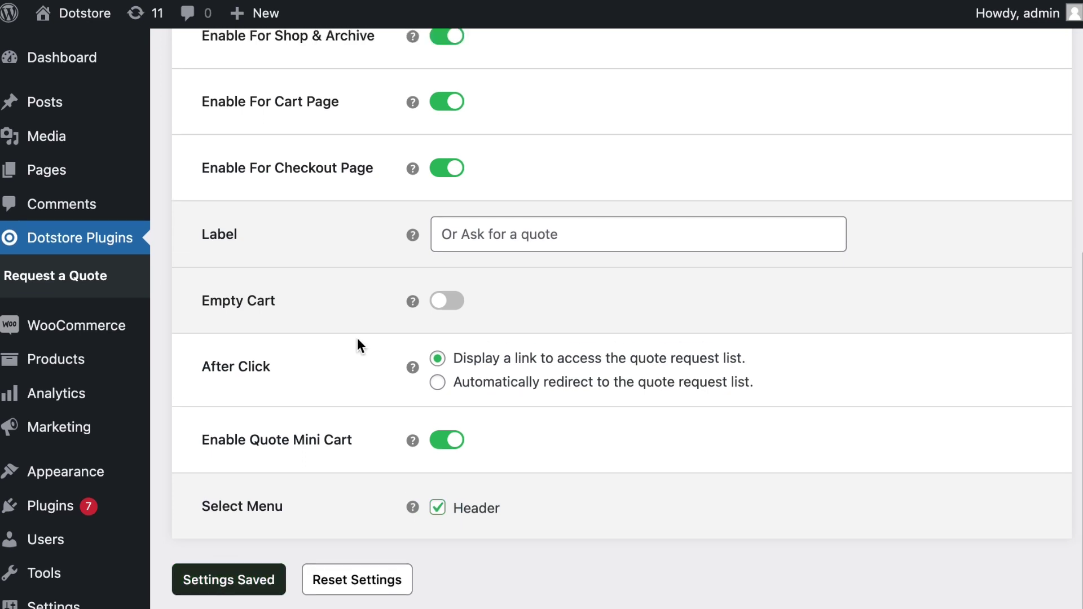
scroll(357, 337, up, 3)
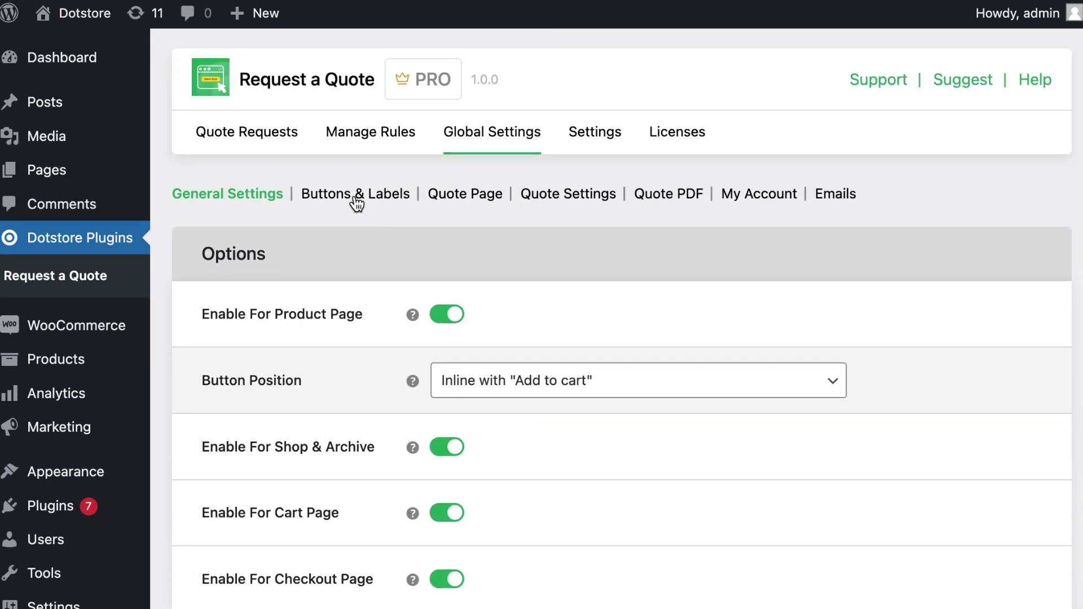
- Review the Quote Page settings, where the quote page is #100 - Request a Quote
click(356, 198)
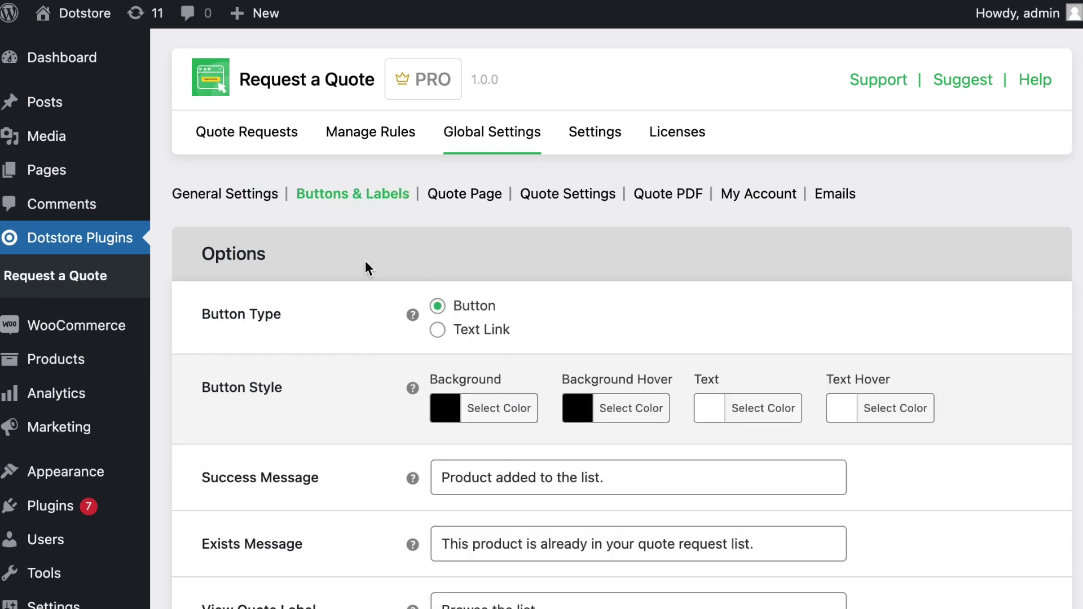
click(454, 200)
scroll(553, 469, down, 3)
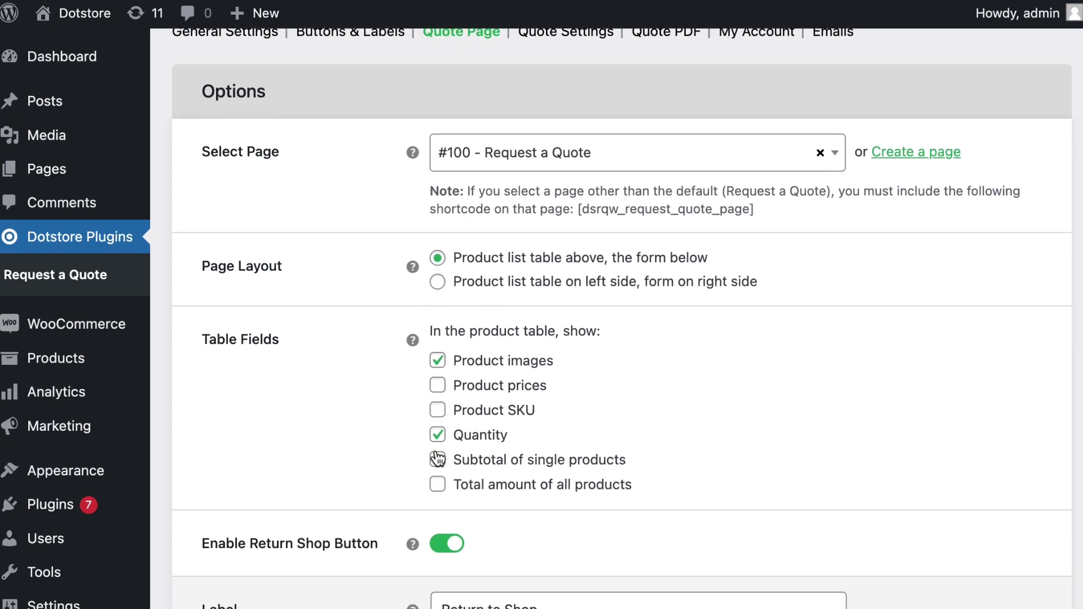
scroll(464, 413, down, 4)
scroll(465, 413, down, 2)
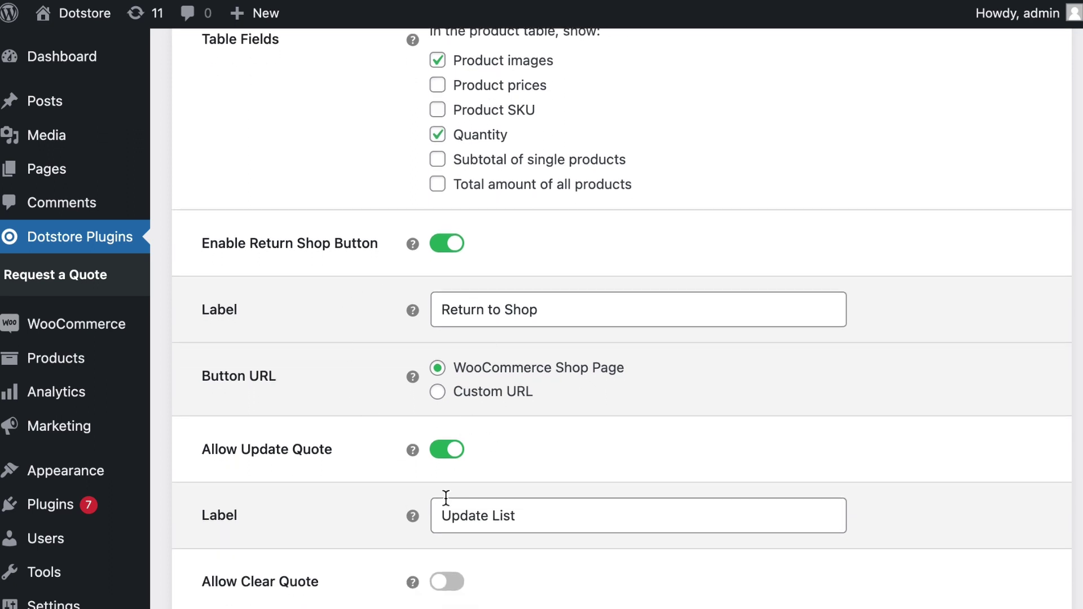
scroll(445, 498, down, 2)
scroll(445, 499, down, 6)
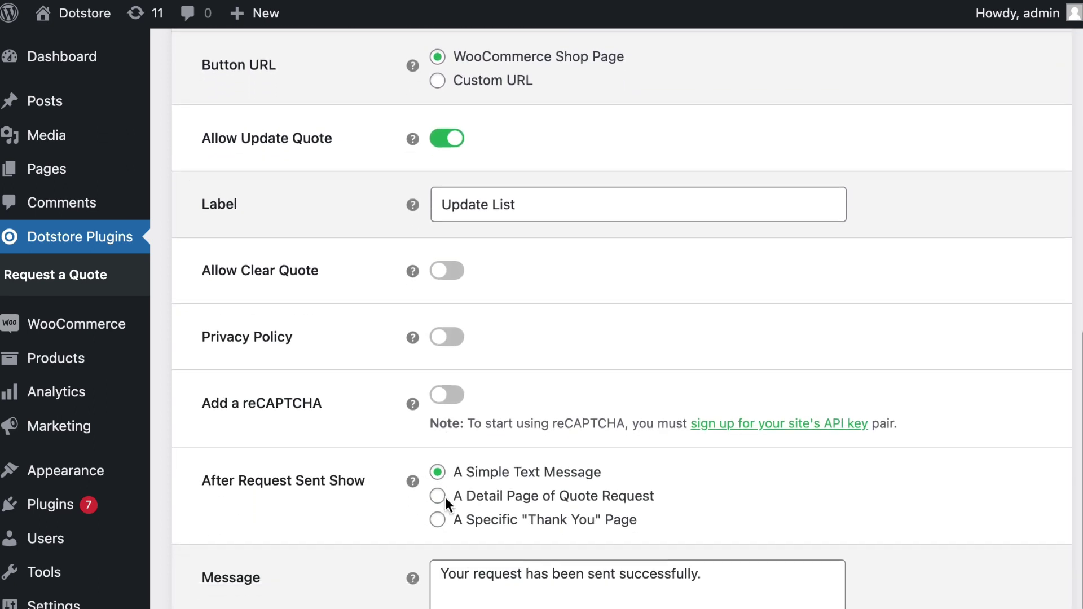
scroll(445, 496, up, 15)
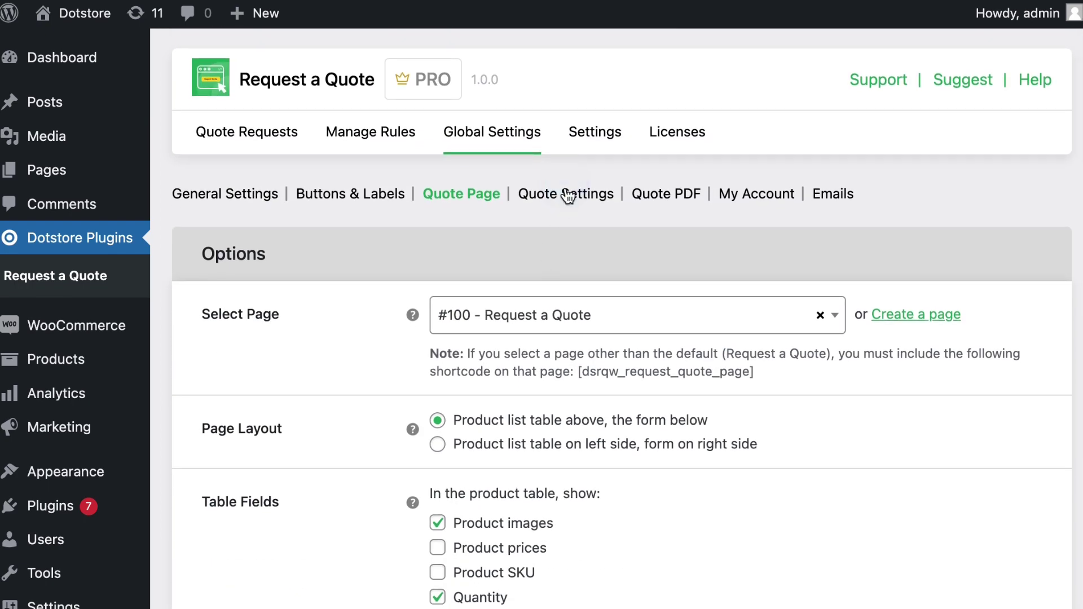
- Turn on the Quote as PDF option under Quote Settings > Quote PDF
click(581, 202)
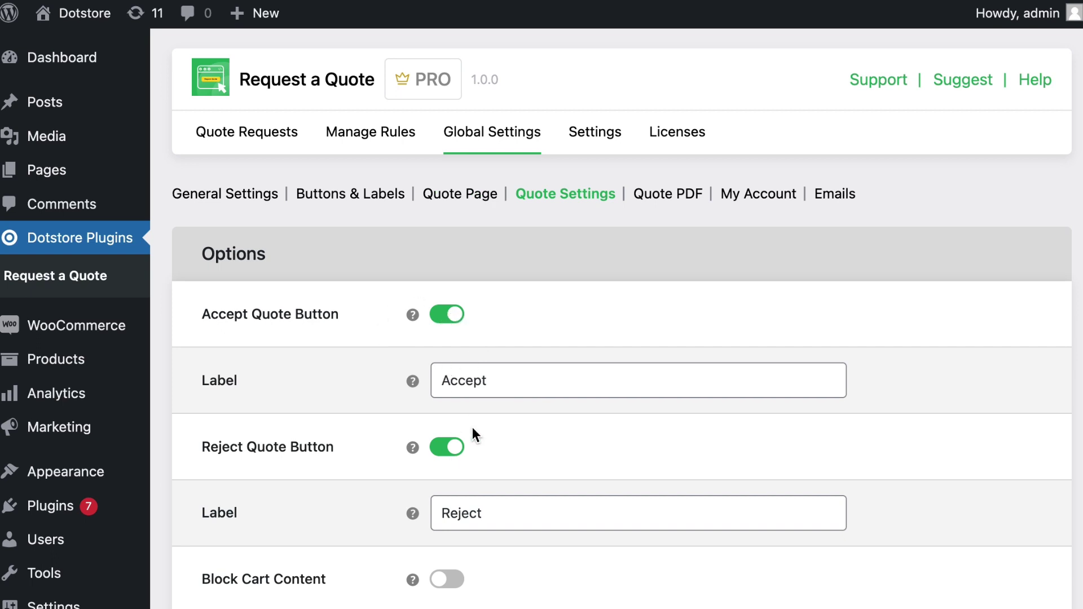
scroll(458, 445, down, 2)
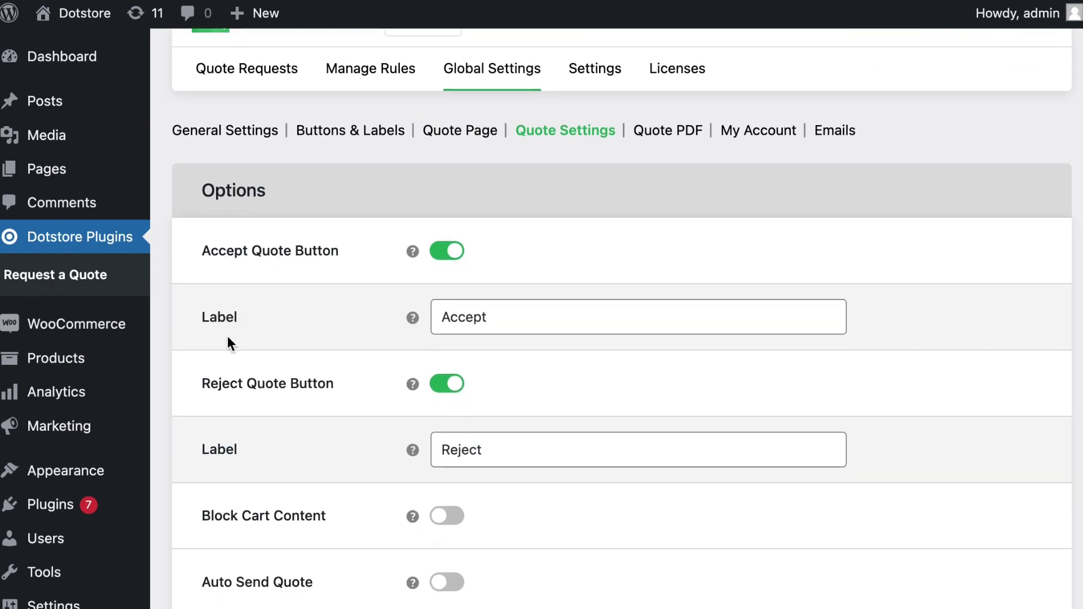
scroll(225, 377, down, 4)
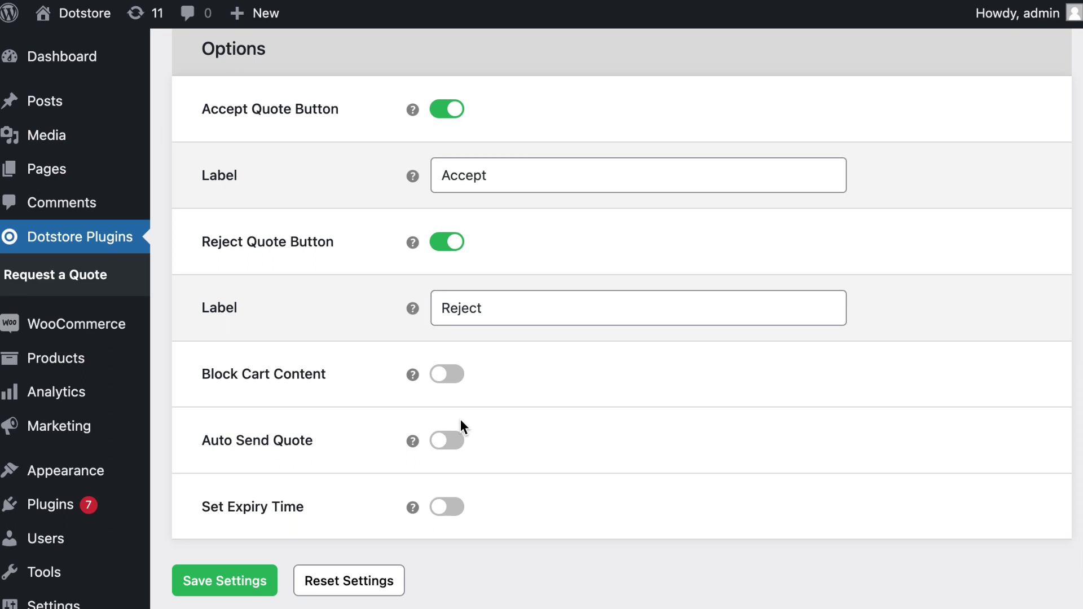
scroll(410, 337, up, 5)
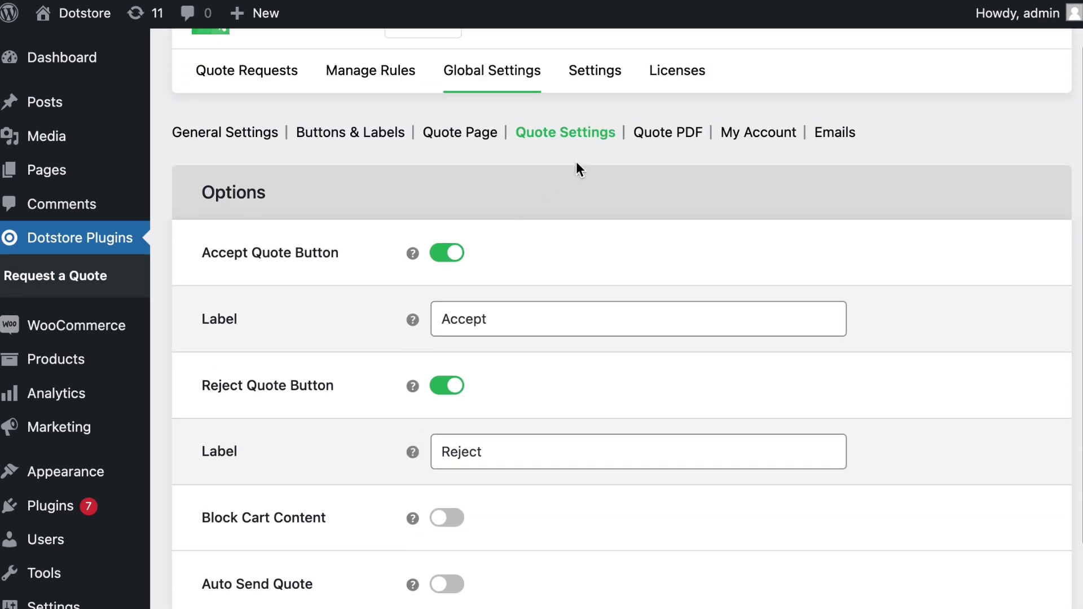
click(660, 141)
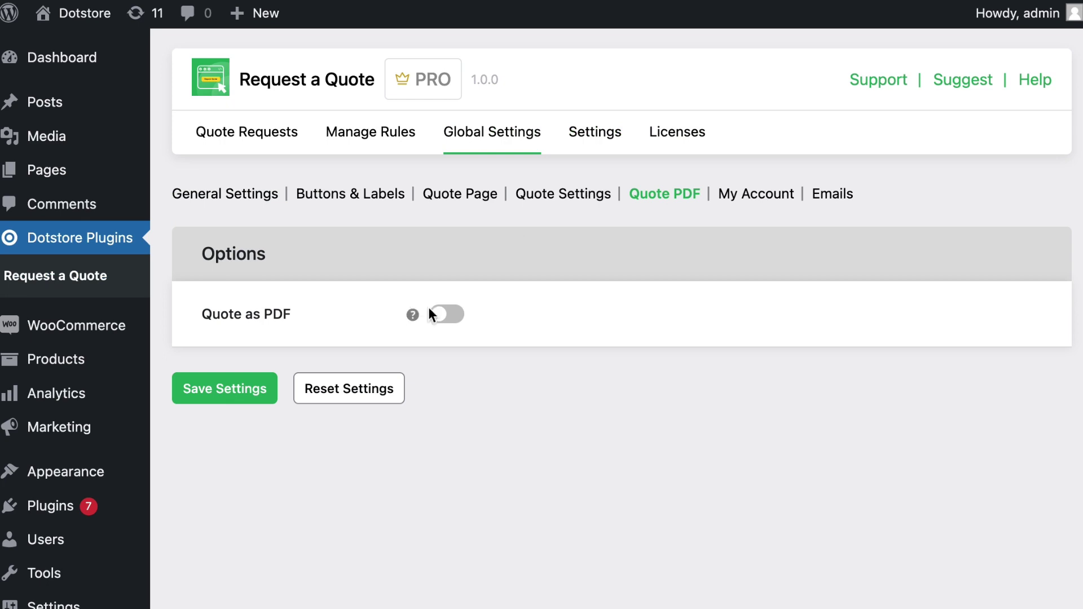
click(446, 315)
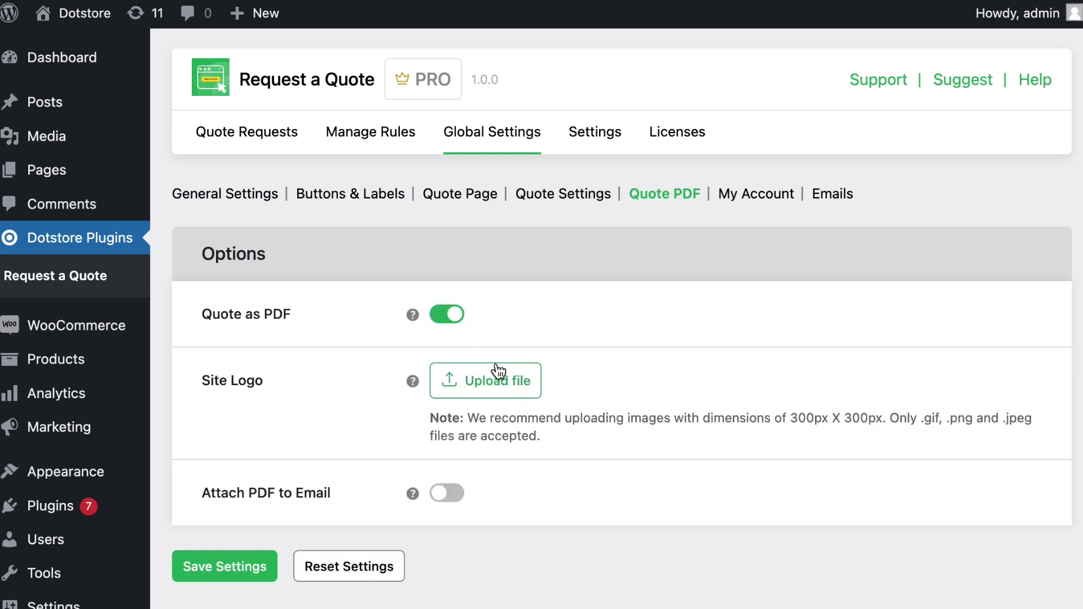
- Browse the email notifications list, including New Quote Request and Email With Quote
click(833, 197)
scroll(607, 393, down, 1)
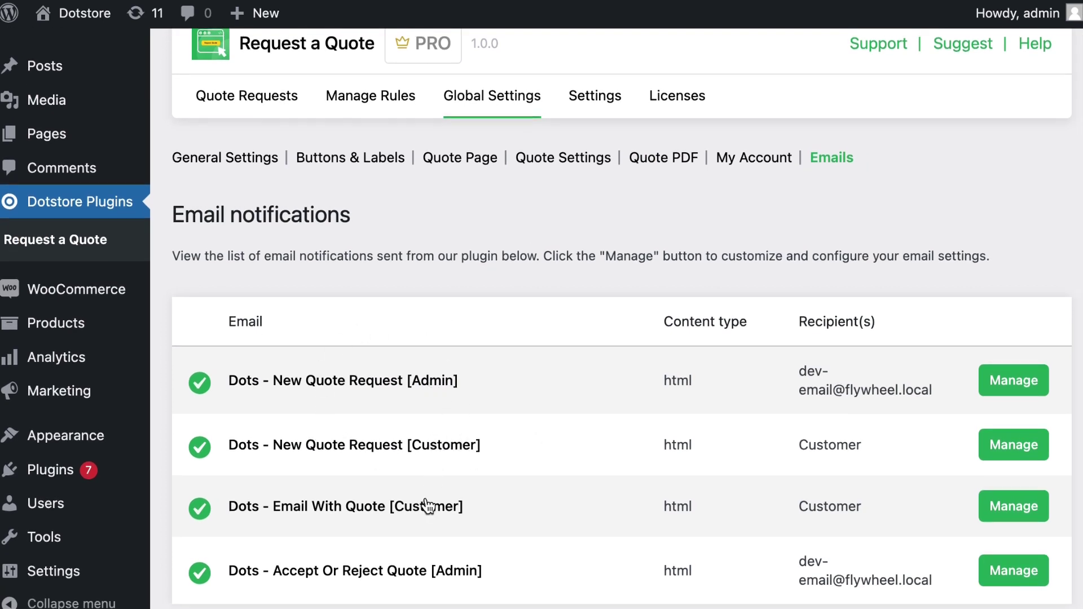
scroll(461, 389, up, 1)
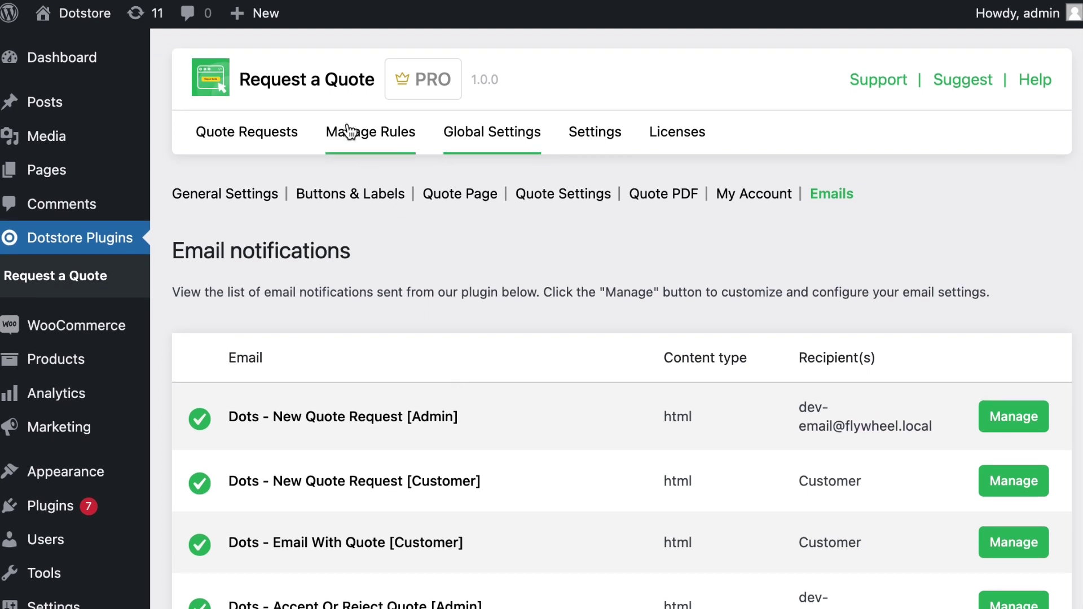
- Check the empty Manage Rules list, then view the storefront Shop products with Add to cart buttons
click(348, 131)
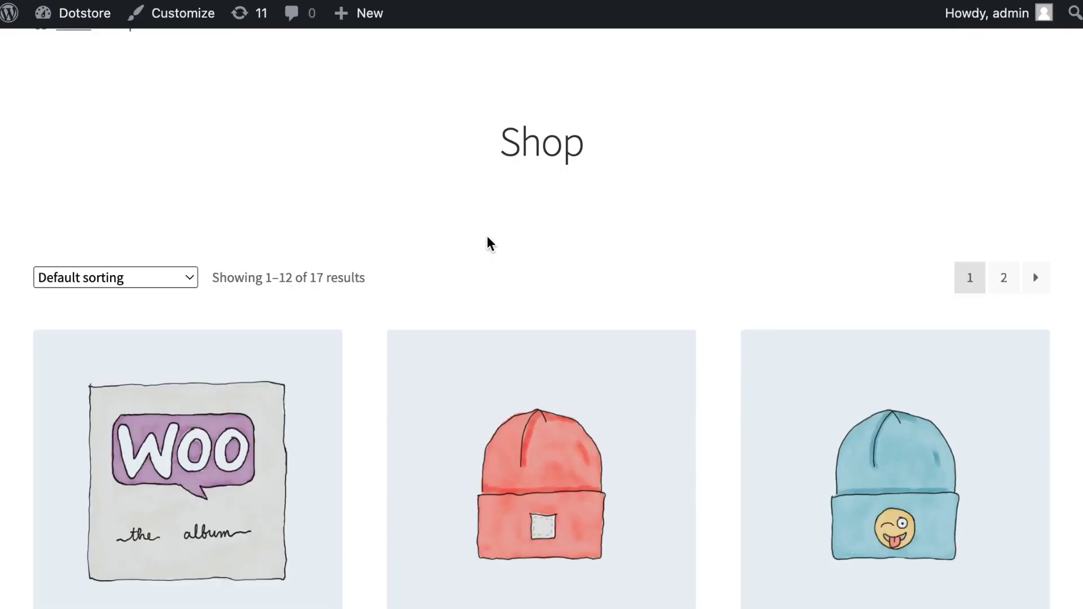
scroll(488, 243, down, 7)
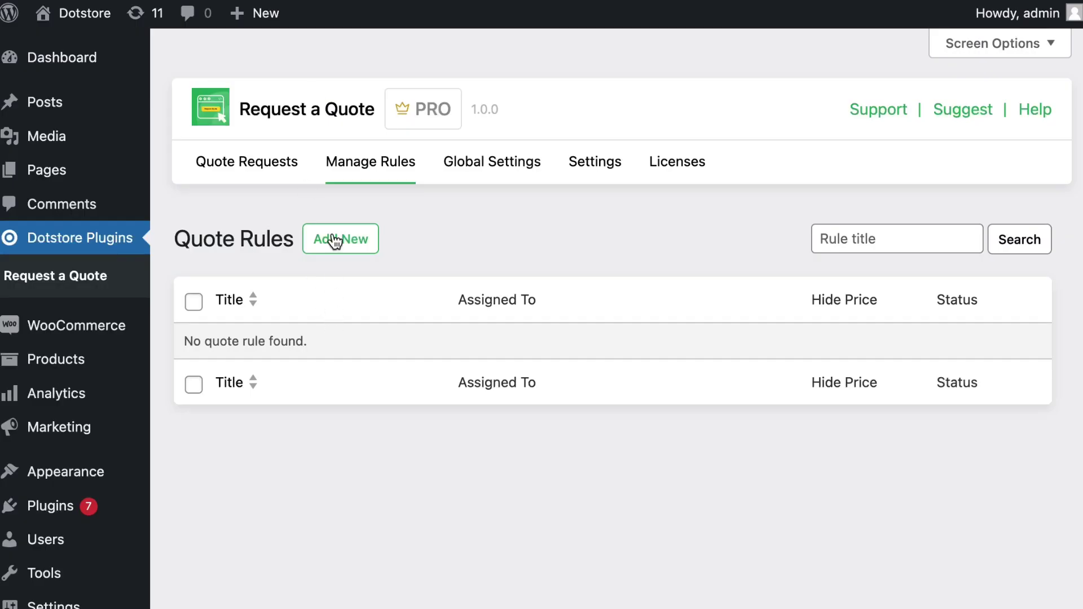
- Create a new enabled quote rule titled 'All products' targeting All Products
click(337, 234)
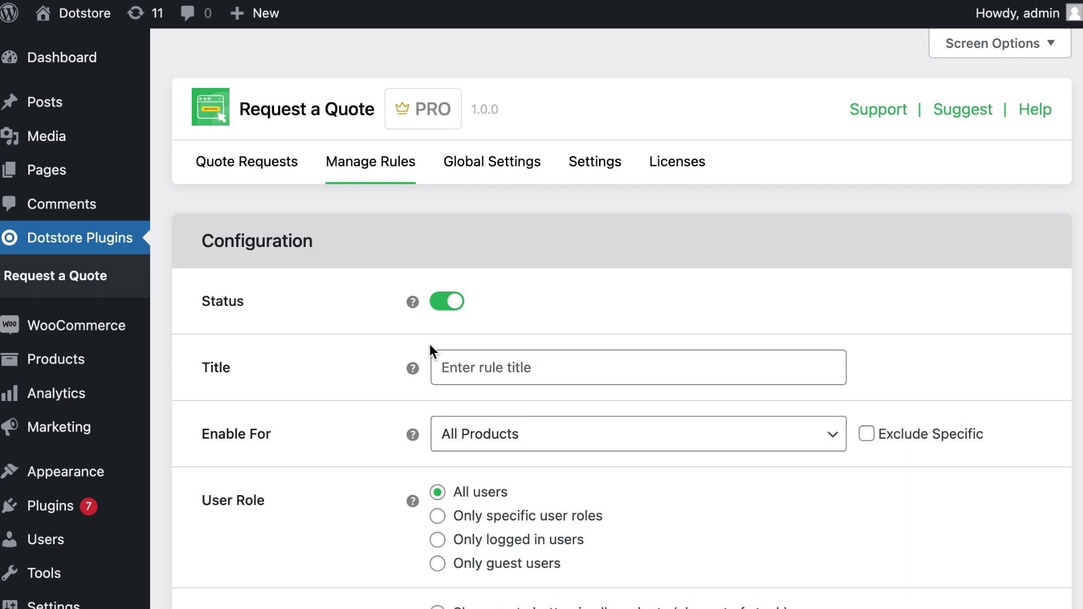
click(448, 303)
click(448, 303)
click(465, 370)
click(562, 417)
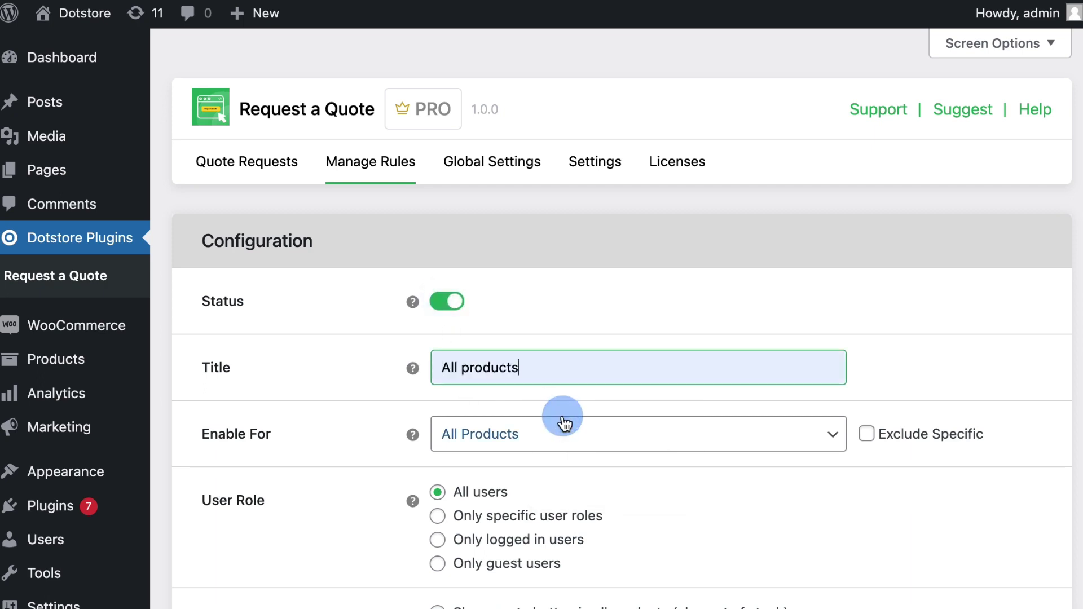
click(524, 447)
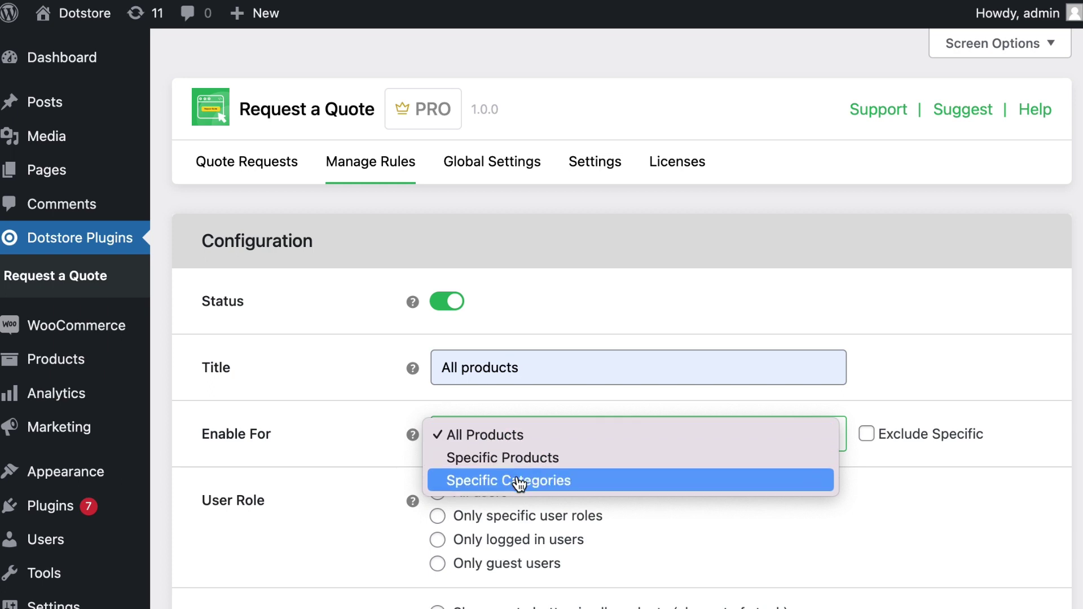
click(374, 441)
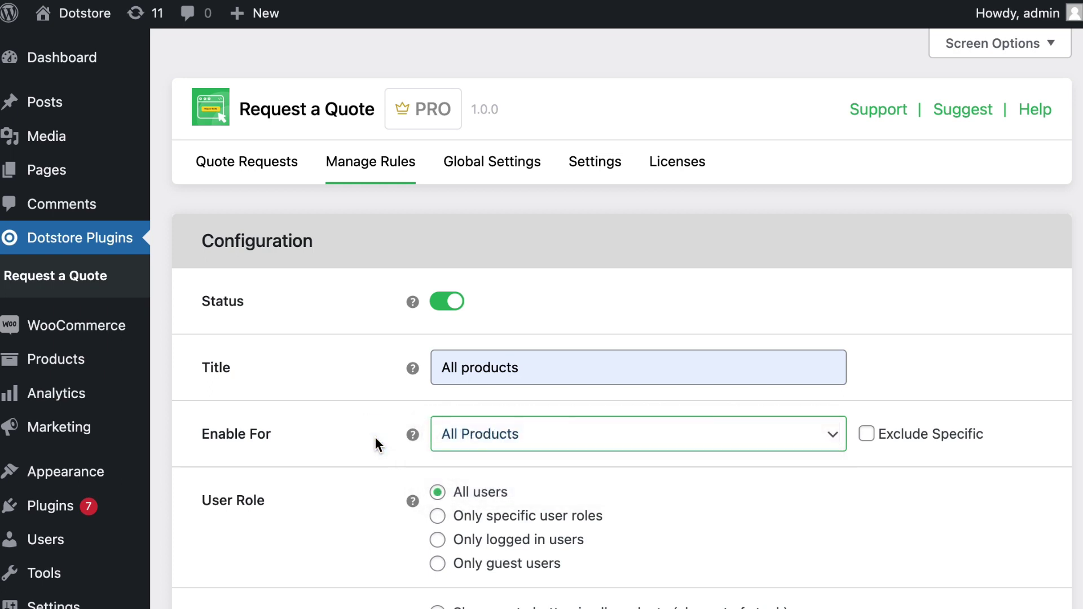
- Leave the price range off, set the quote button to appear after Add to cart, and save
scroll(376, 443, down, 2)
scroll(376, 444, down, 2)
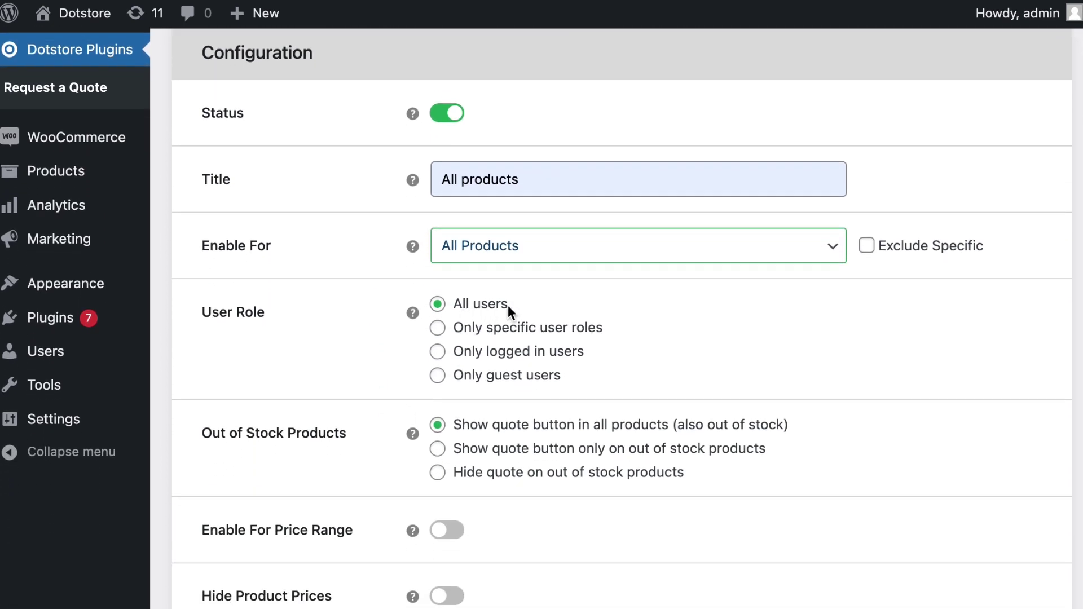
scroll(489, 423, down, 2)
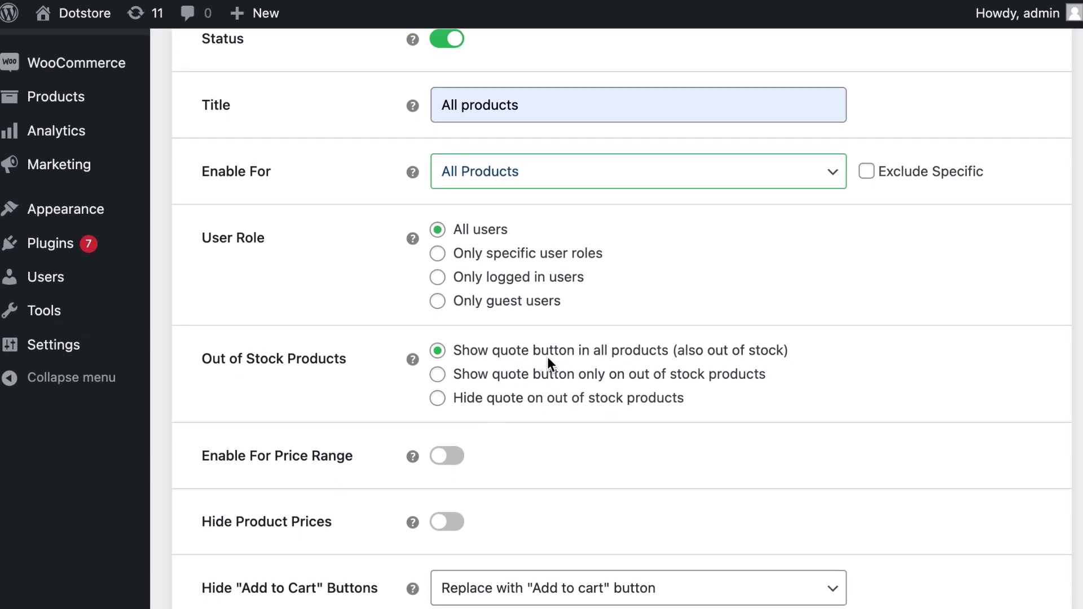
scroll(655, 355, down, 2)
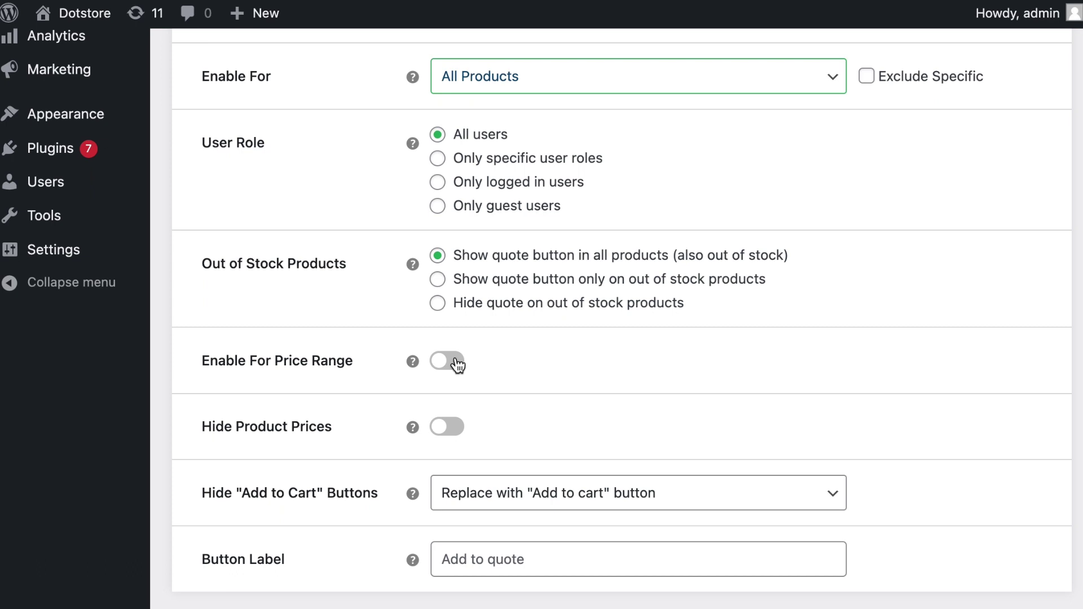
click(457, 364)
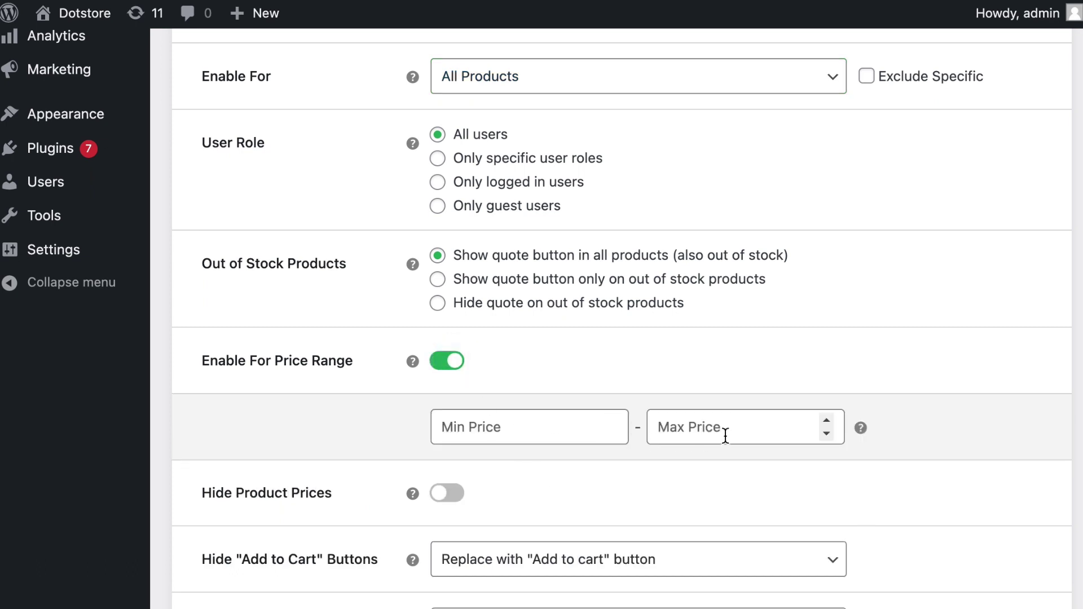
click(452, 364)
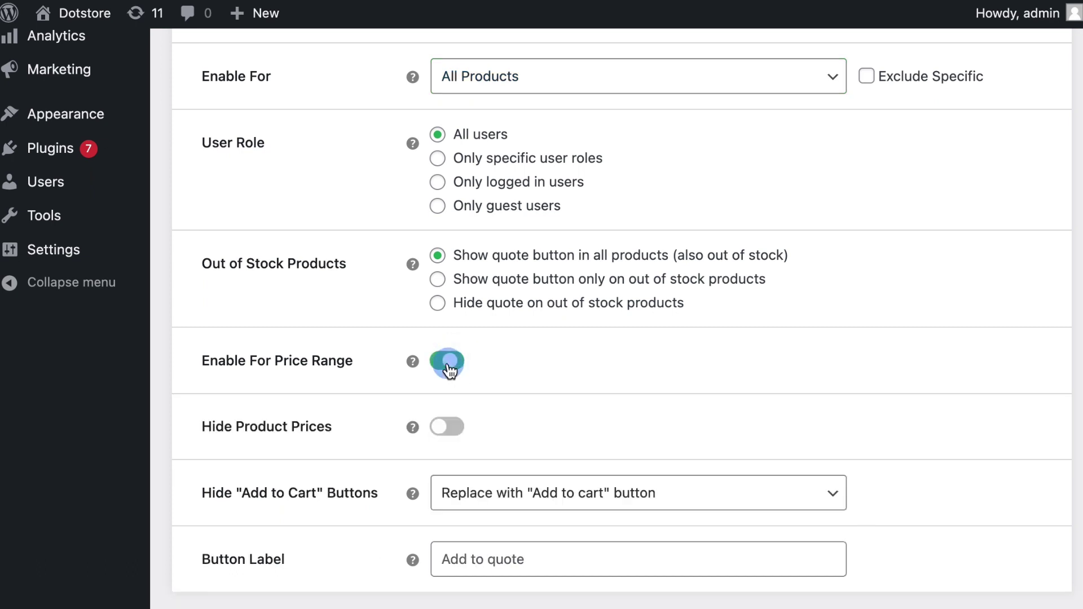
scroll(449, 370, down, 3)
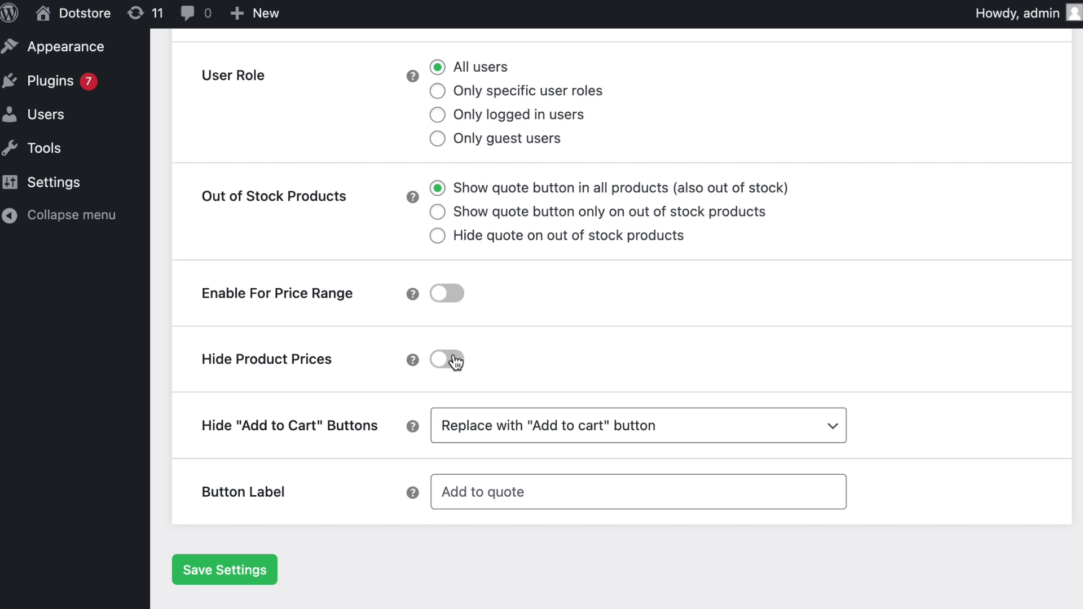
scroll(456, 361, down, 1)
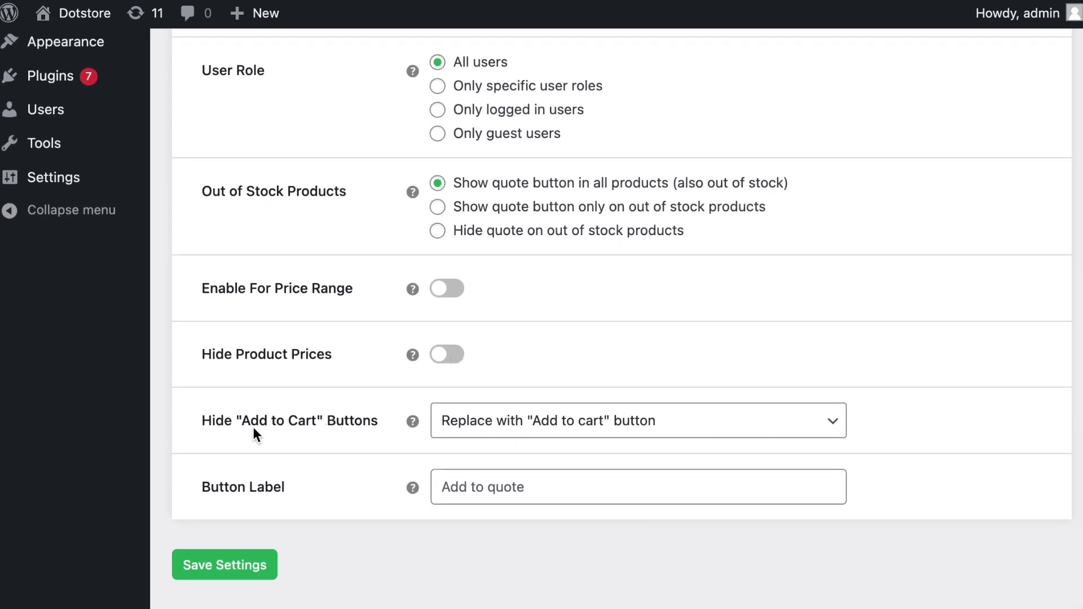
click(581, 429)
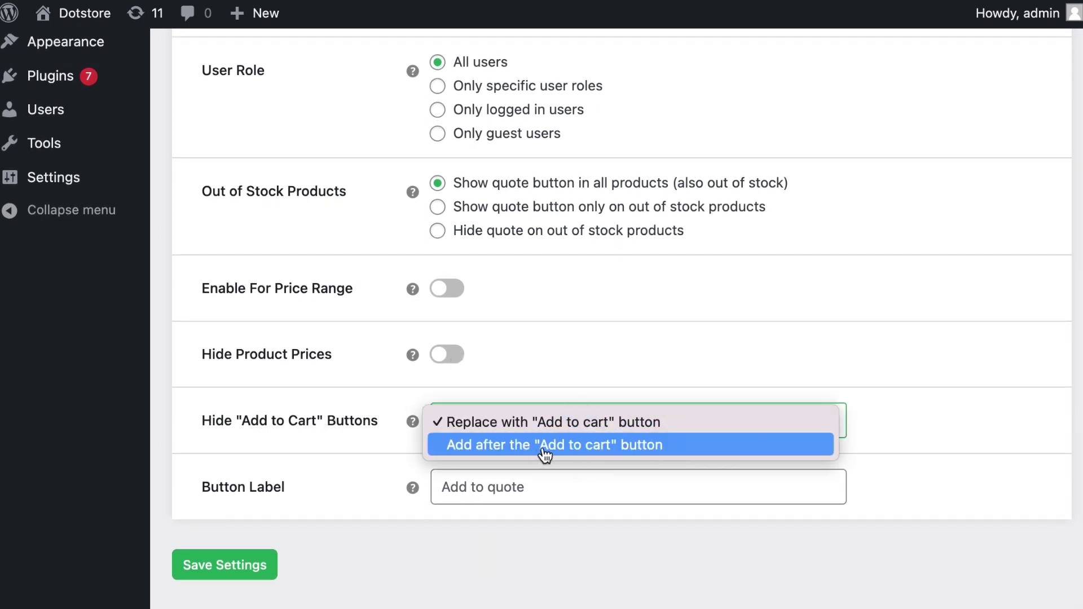
click(560, 449)
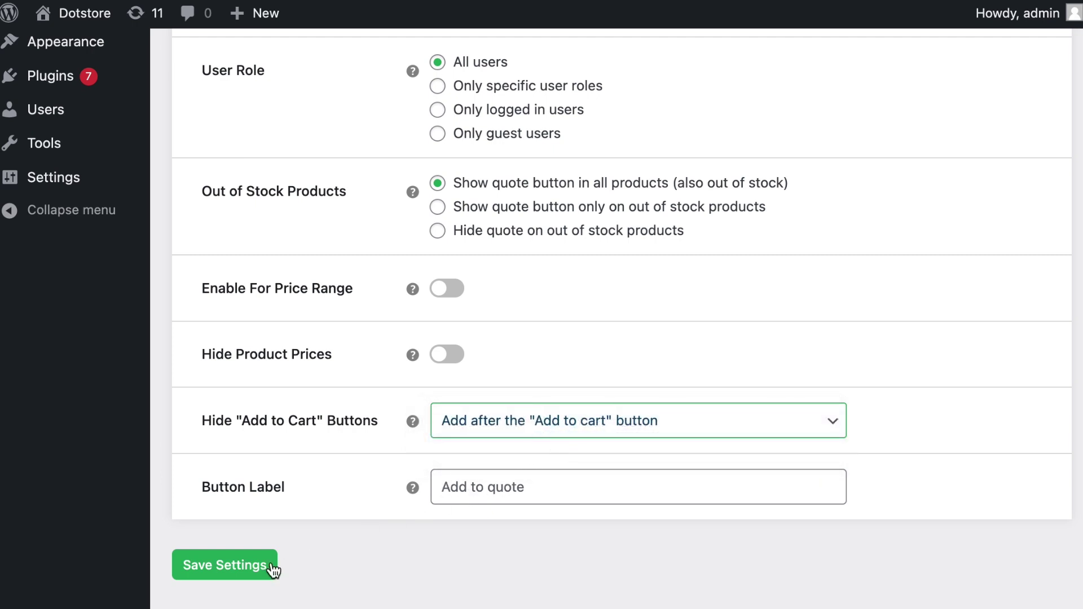
click(231, 570)
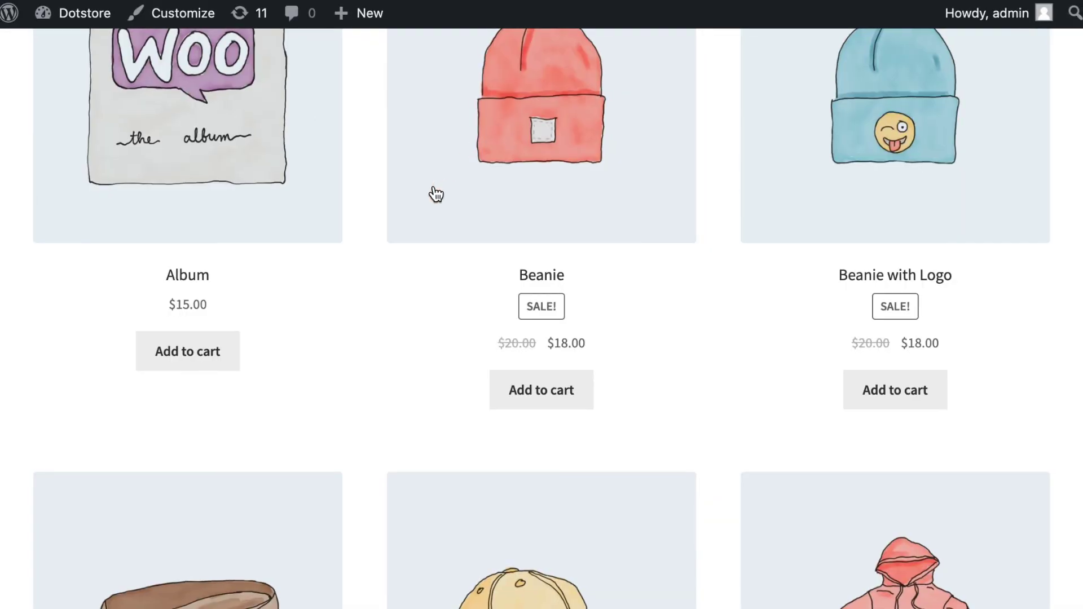
- Add the Beanie and the Beanie with Logo to the quote list from the Shop page
scroll(392, 322, up, 2)
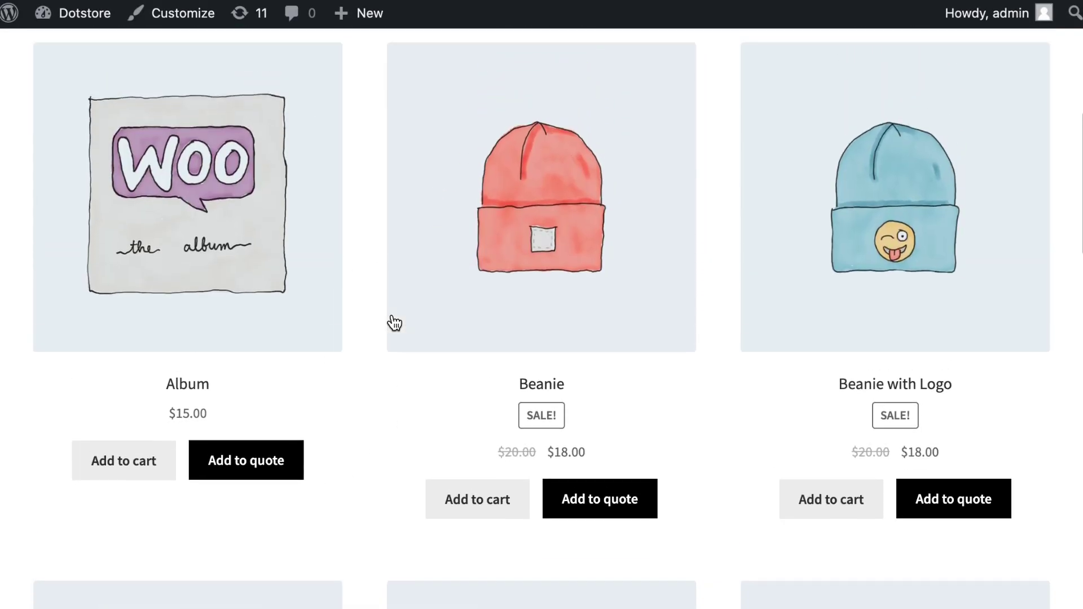
scroll(394, 323, up, 3)
scroll(394, 323, down, 4)
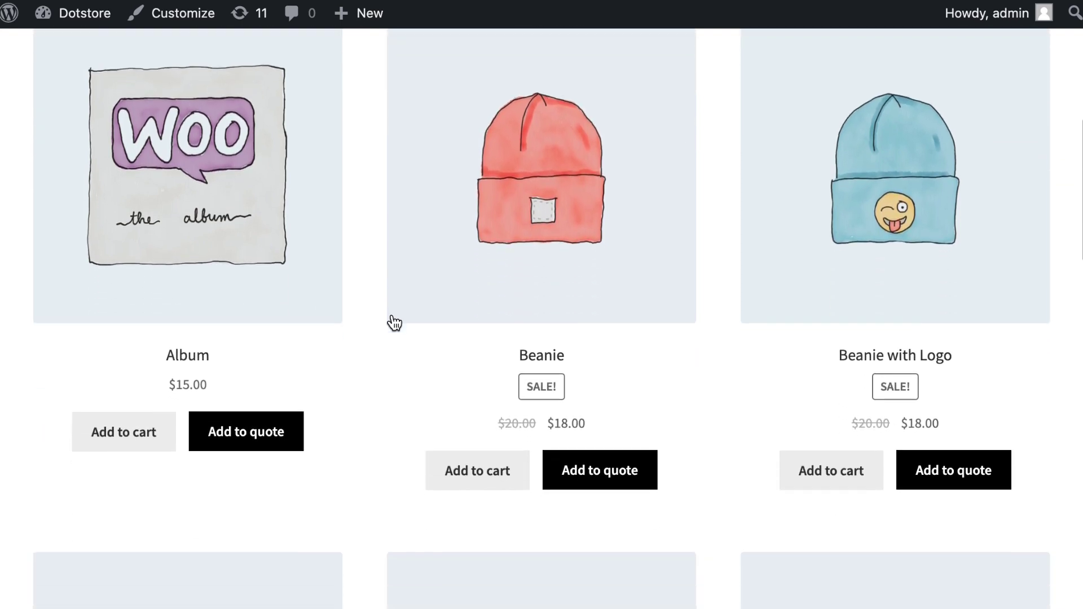
click(598, 460)
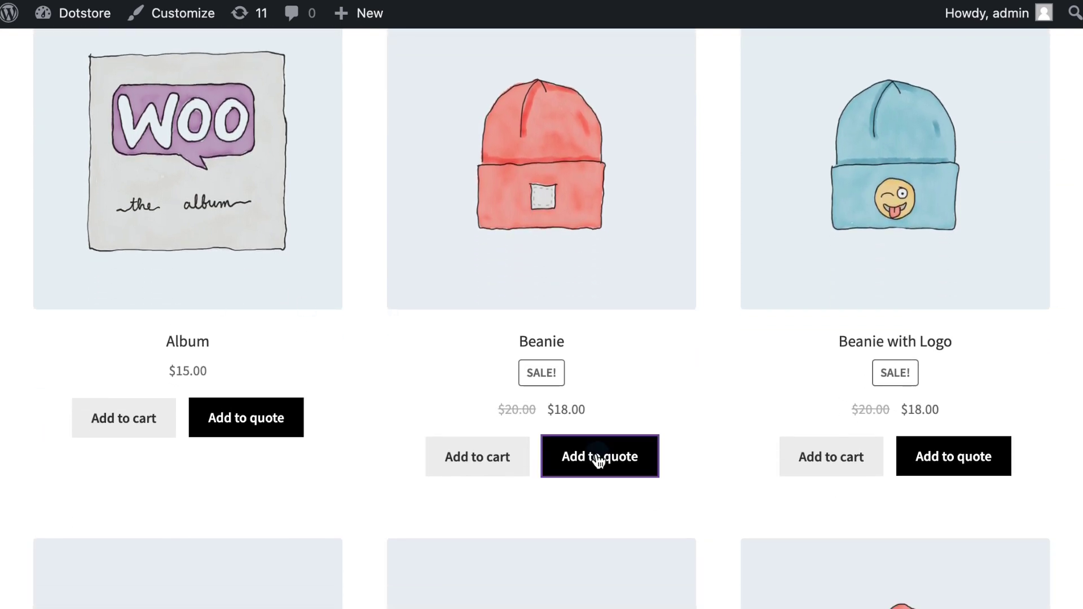
click(961, 454)
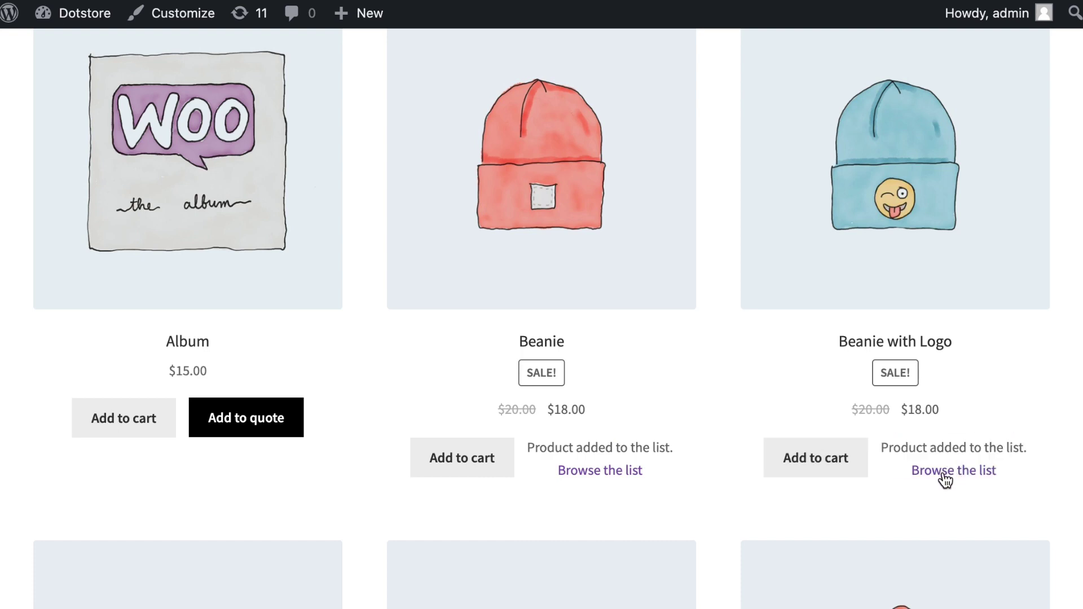
- Open the Request a Quote page listing both beanies via View Quote List
click(945, 478)
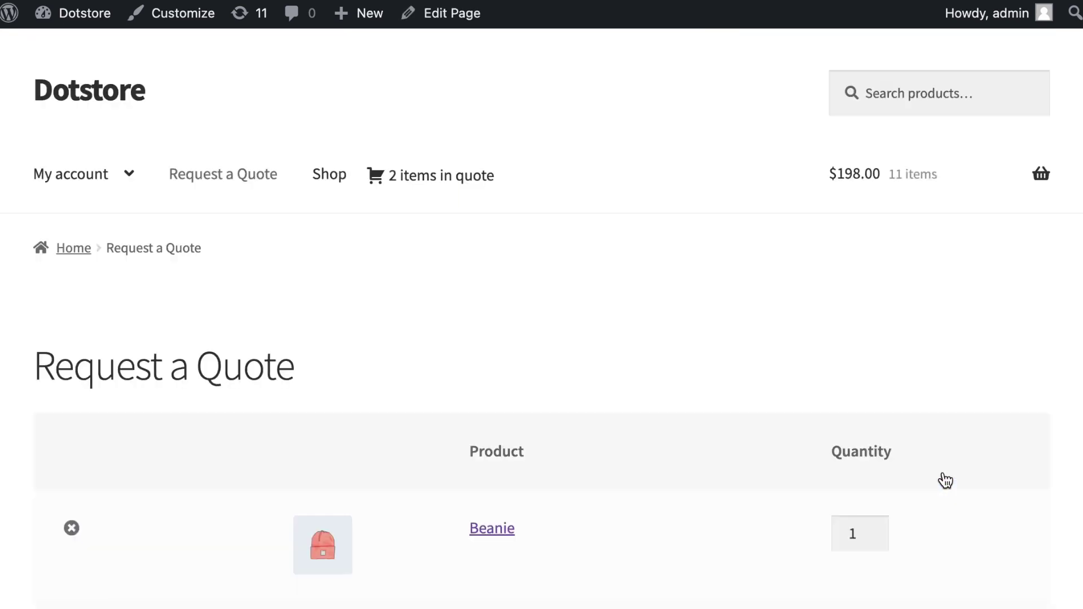
scroll(487, 447, down, 1)
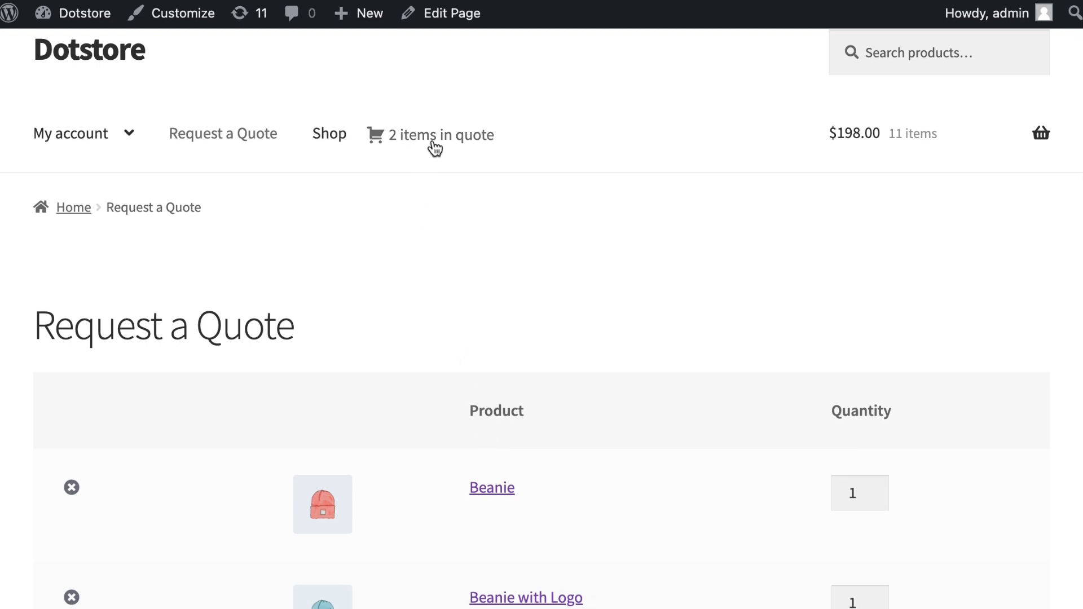
click(322, 139)
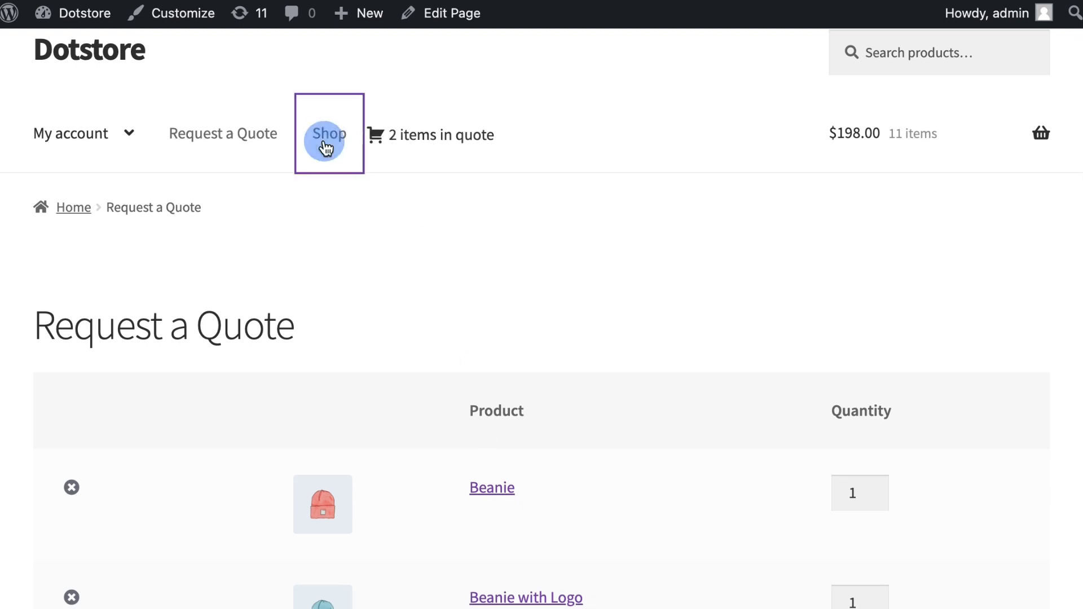
mouse_move(395, 175)
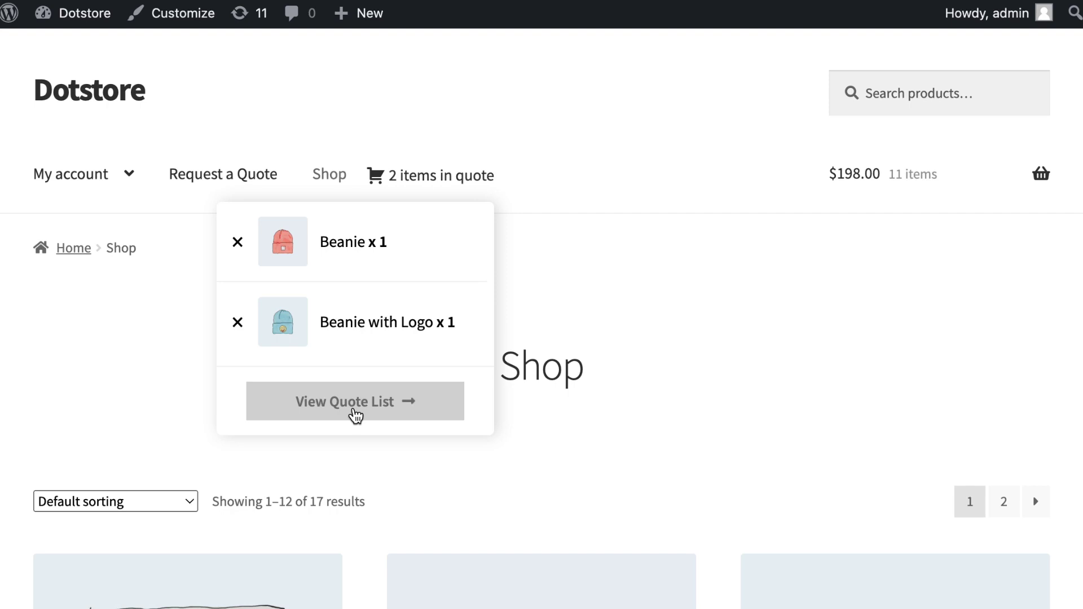
click(355, 414)
scroll(355, 415, down, 5)
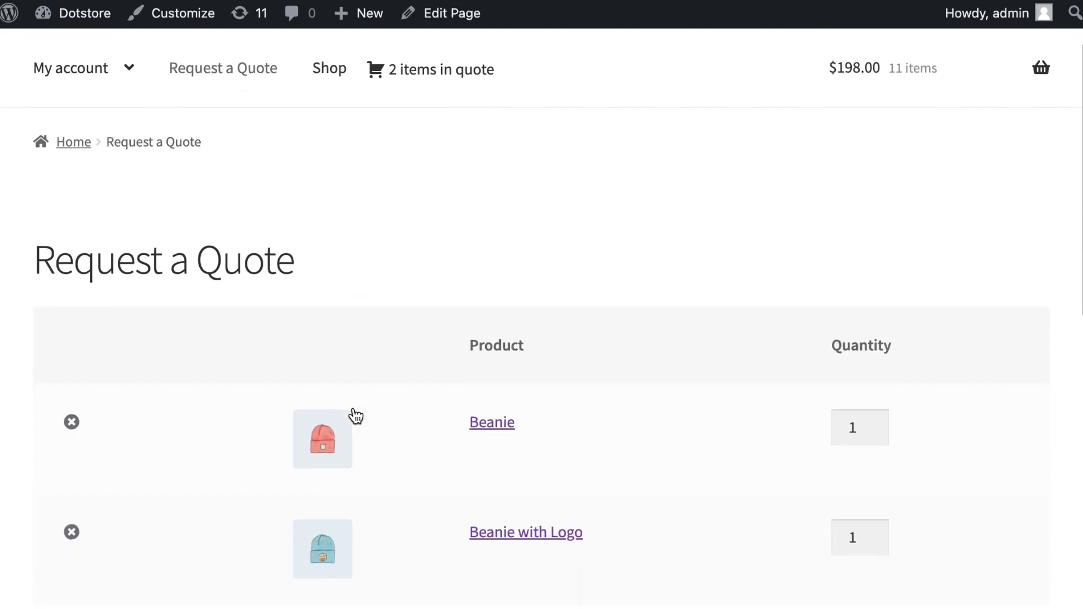
- Submit the quote request with the name and e-mail filled and the message 'Please quote this order'
scroll(355, 415, down, 6)
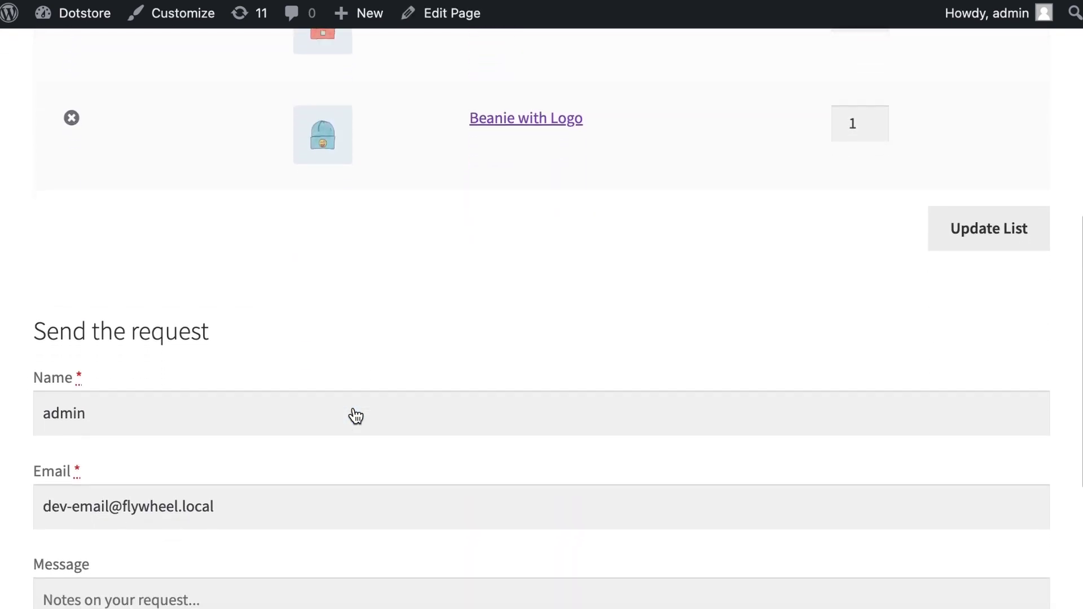
scroll(260, 310, down, 2)
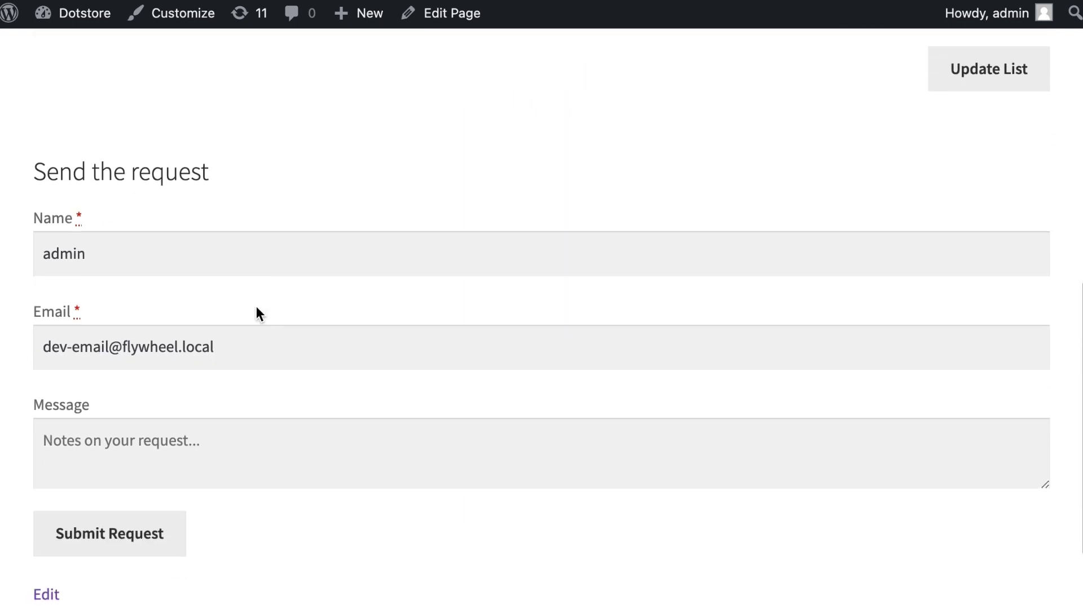
click(96, 252)
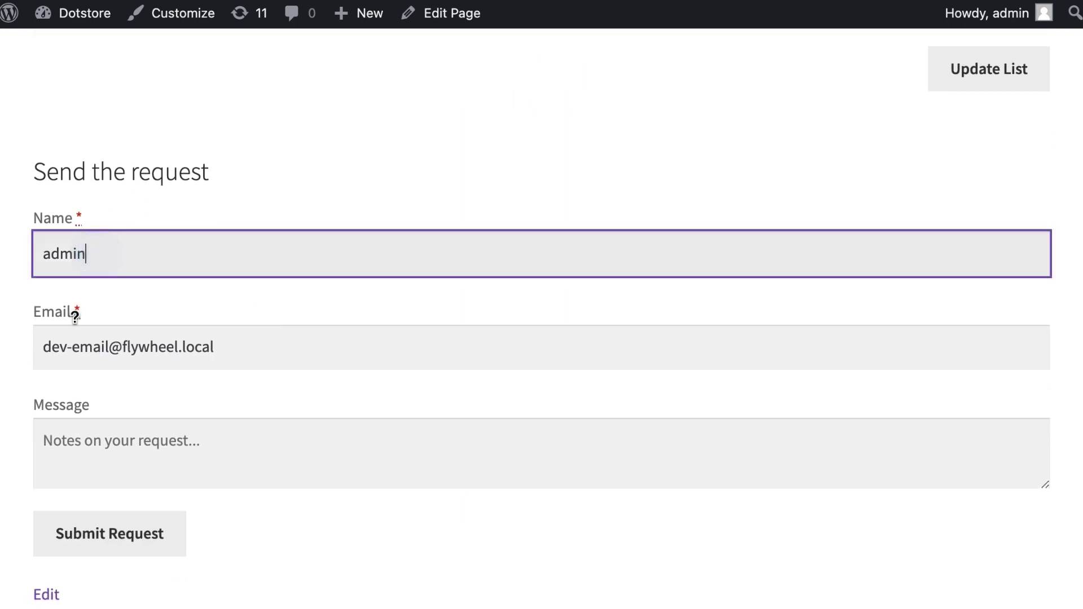
click(93, 348)
click(110, 451)
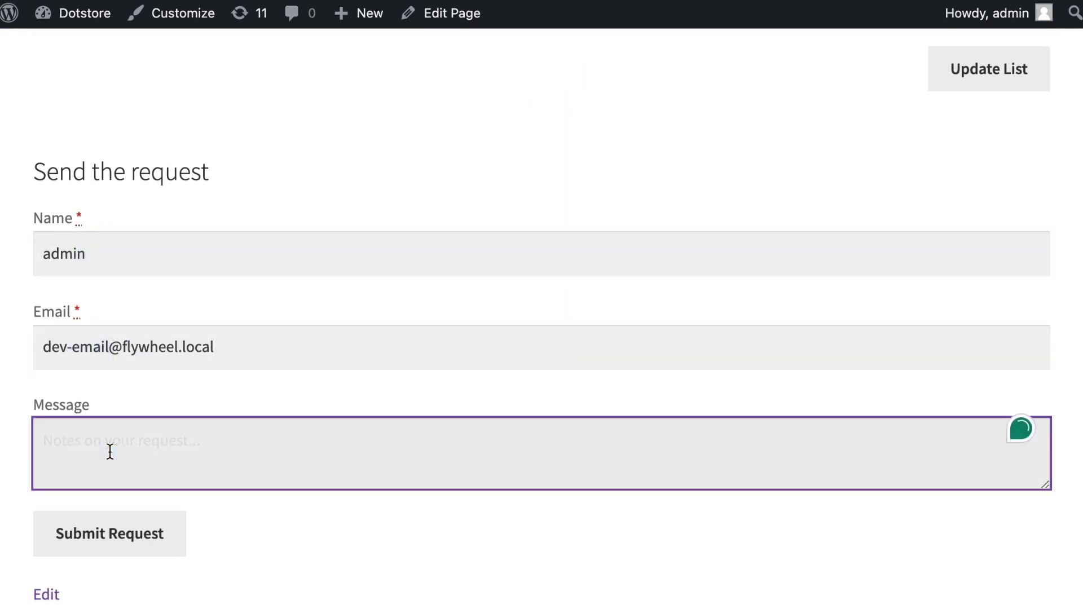
text(Please q)
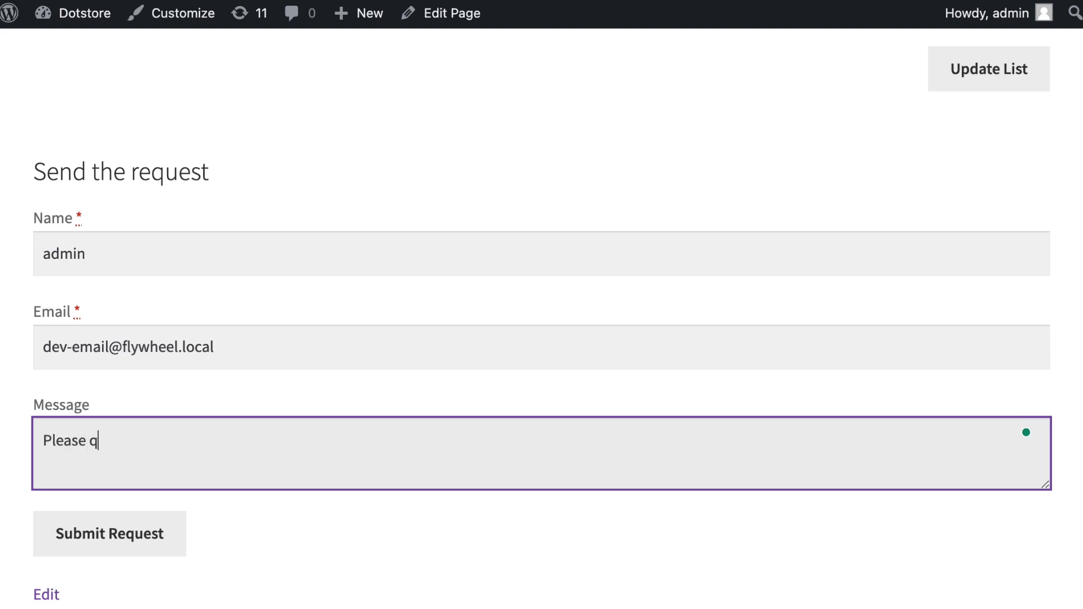
text(uote this o)
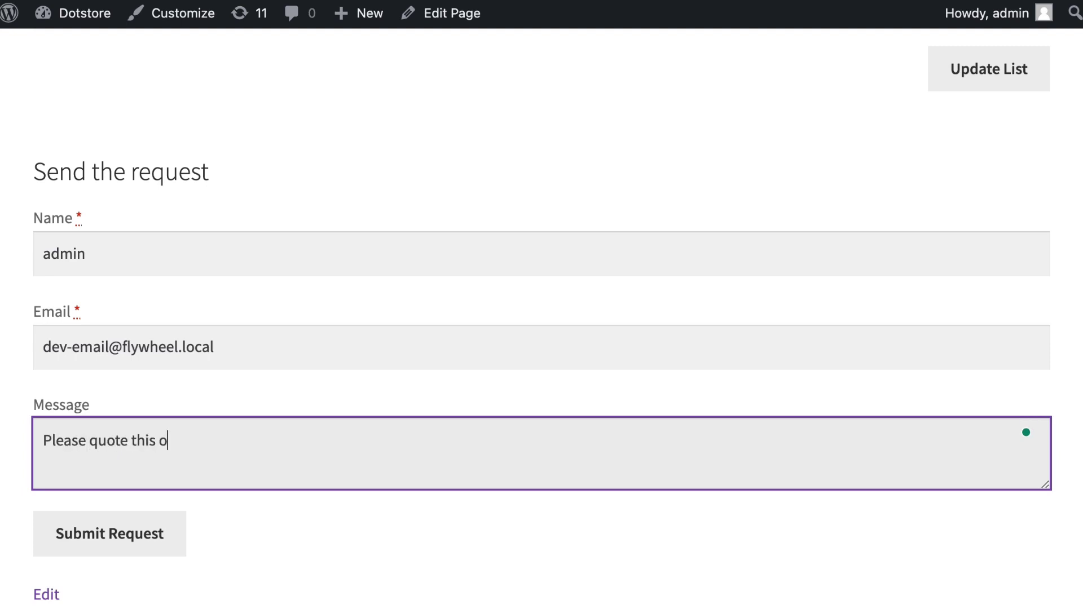
text(rder)
click(88, 532)
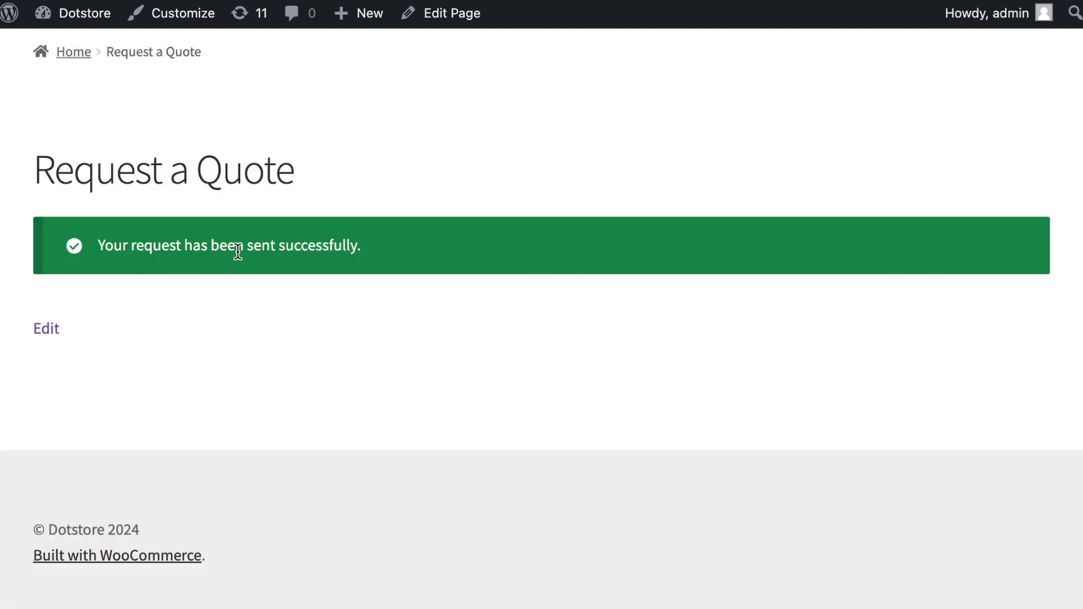
scroll(237, 248, up, 3)
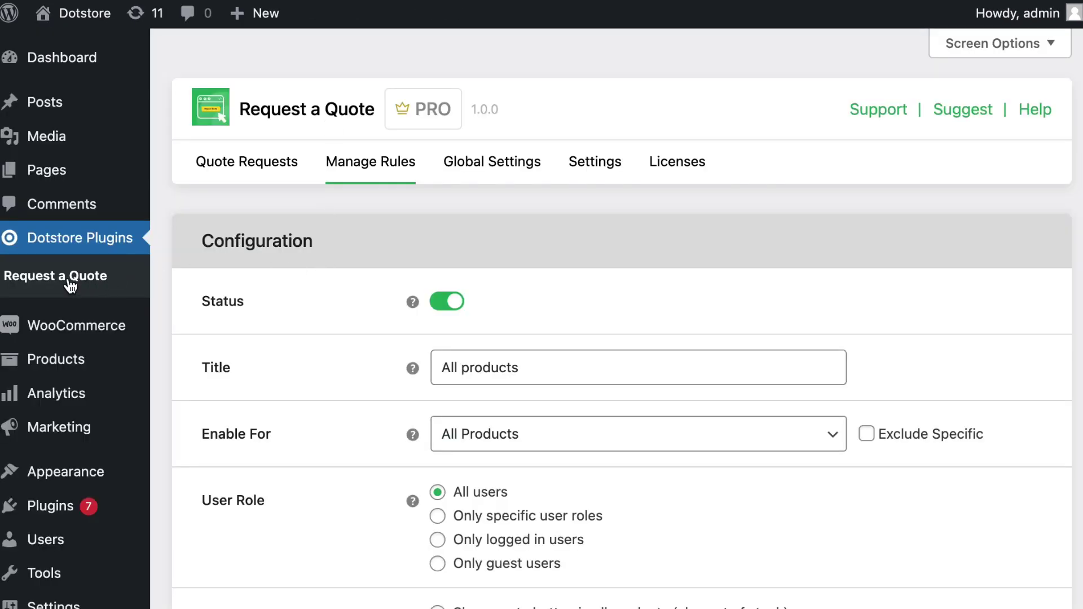
- Open quote request #111 from Quote Requests and review its two $18.00 beanie items totalling $36.00
click(248, 168)
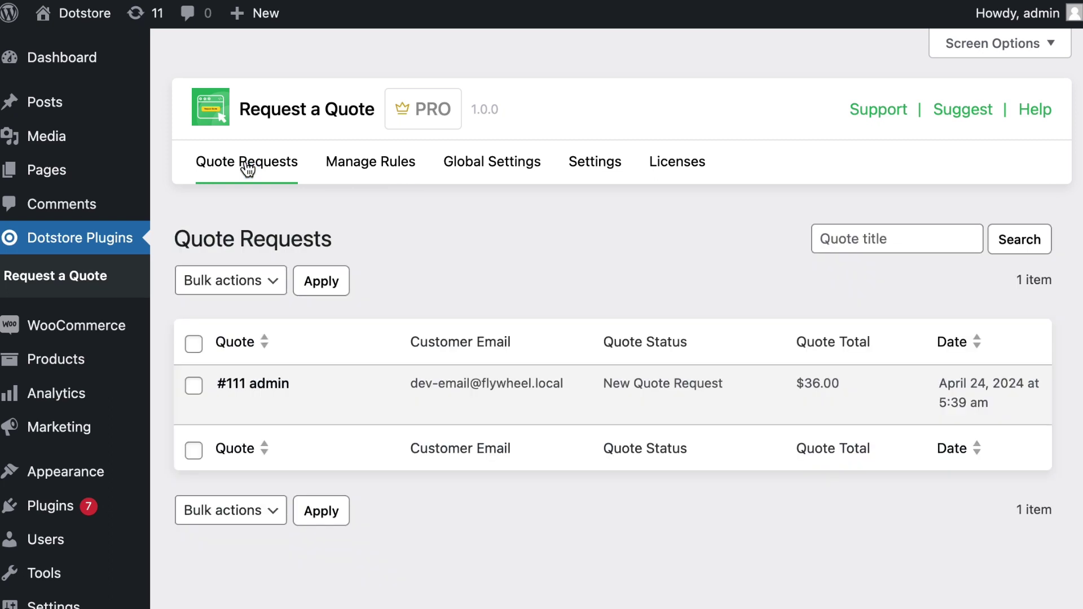
mouse_move(305, 409)
click(234, 408)
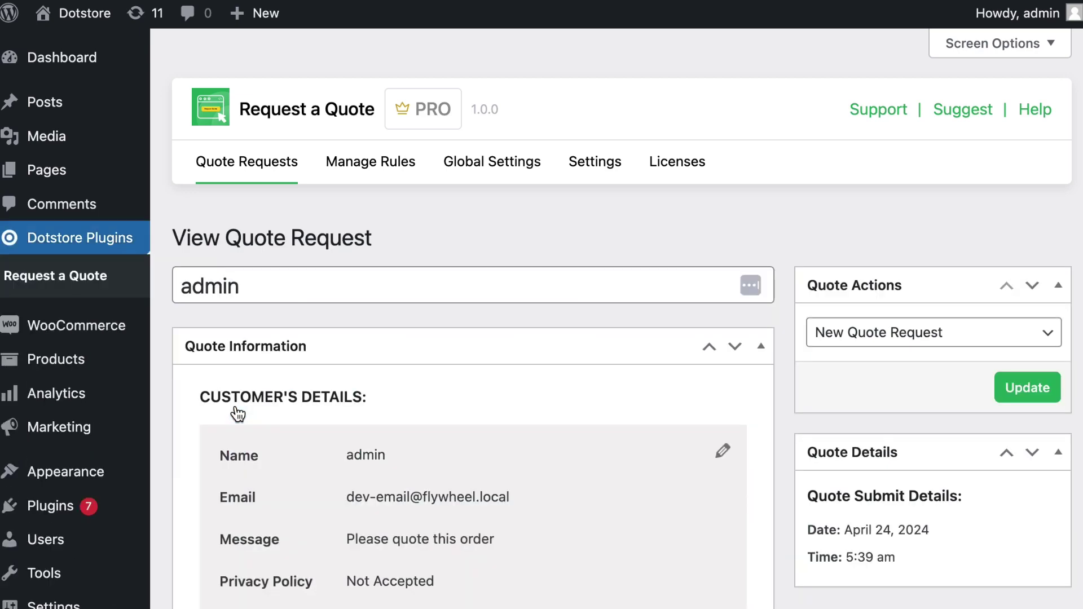
scroll(237, 415, down, 4)
scroll(237, 414, down, 9)
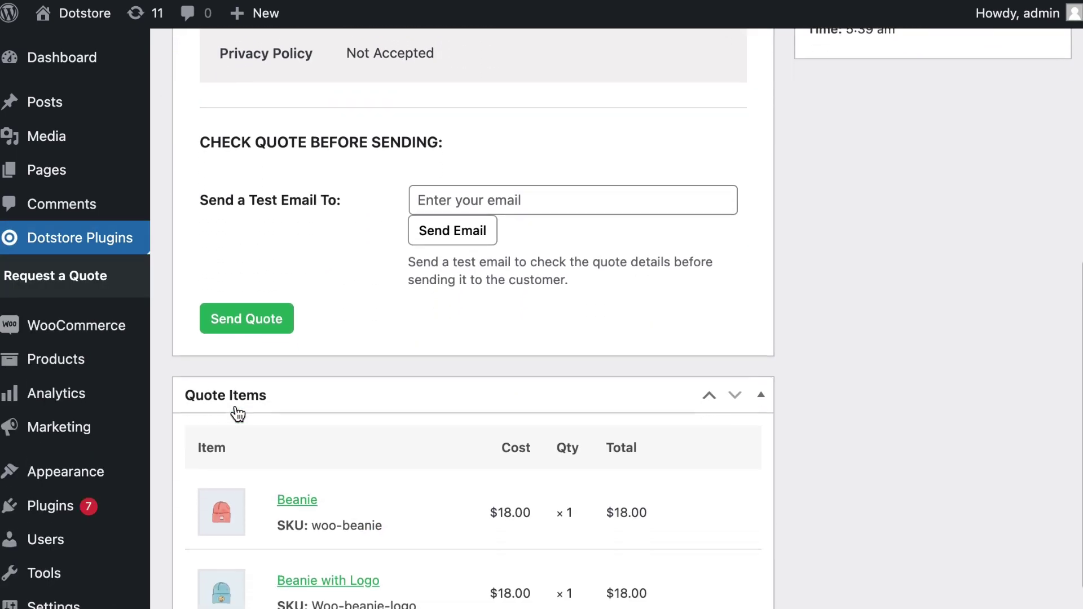
- Change the Beanie line's total from 18 to 16, giving a $2.00 discount
mouse_move(648, 369)
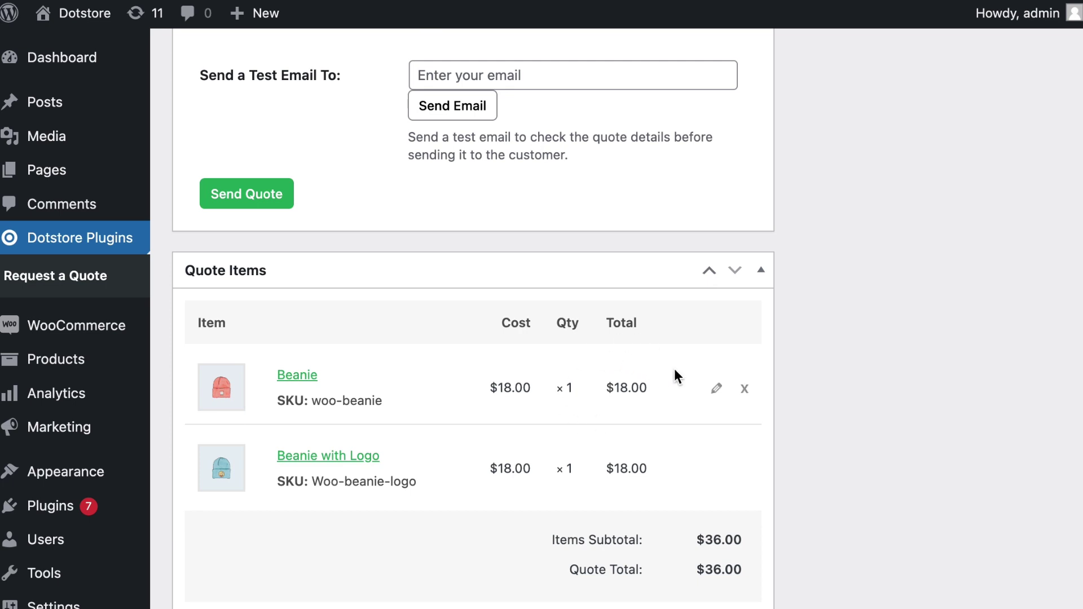
click(717, 391)
click(637, 386)
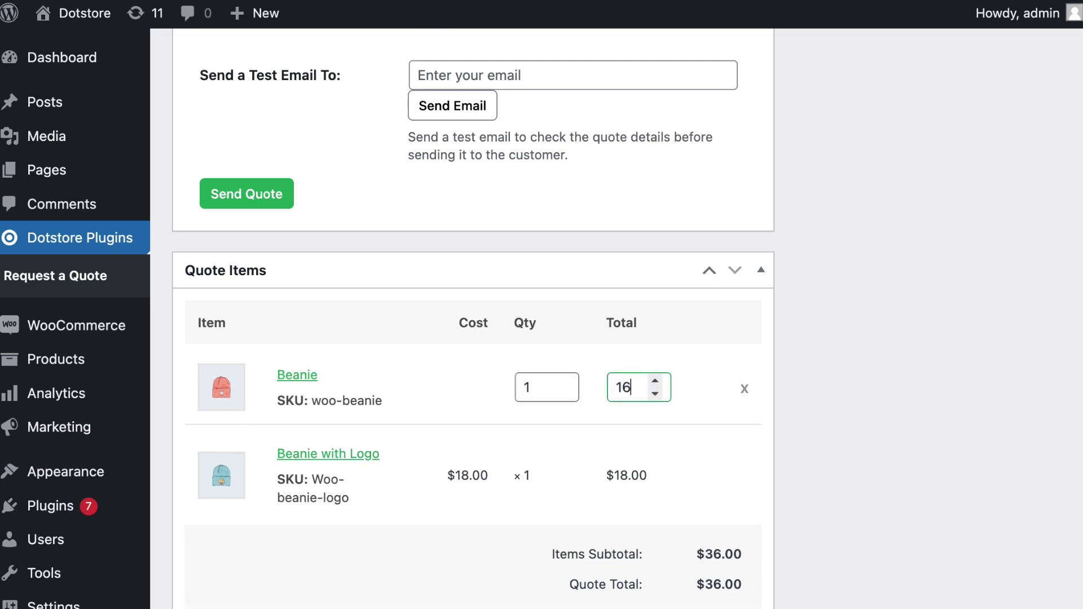
click(472, 409)
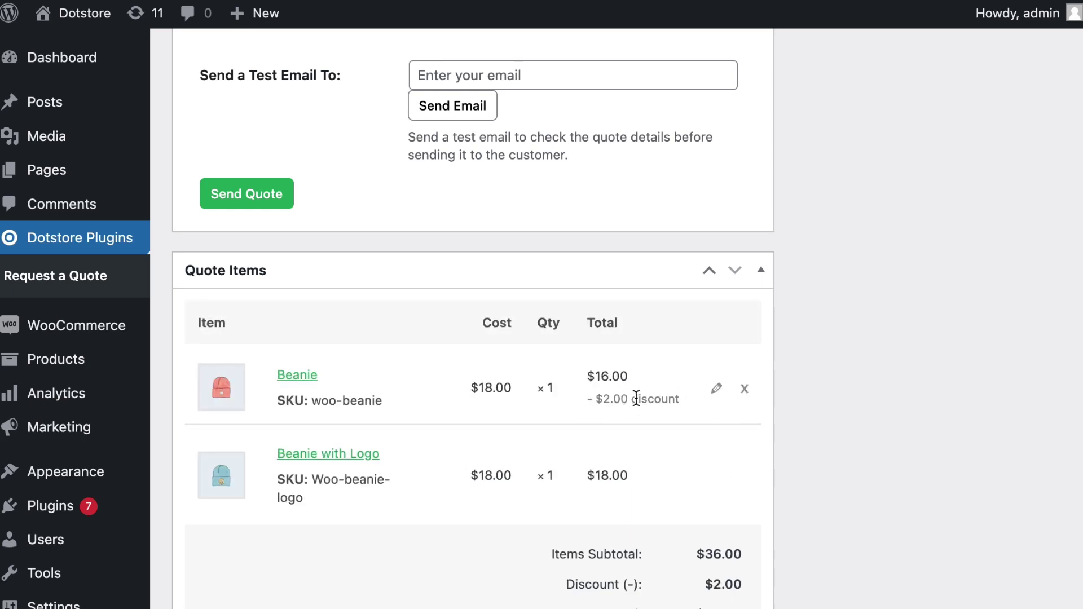
scroll(636, 398, up, 10)
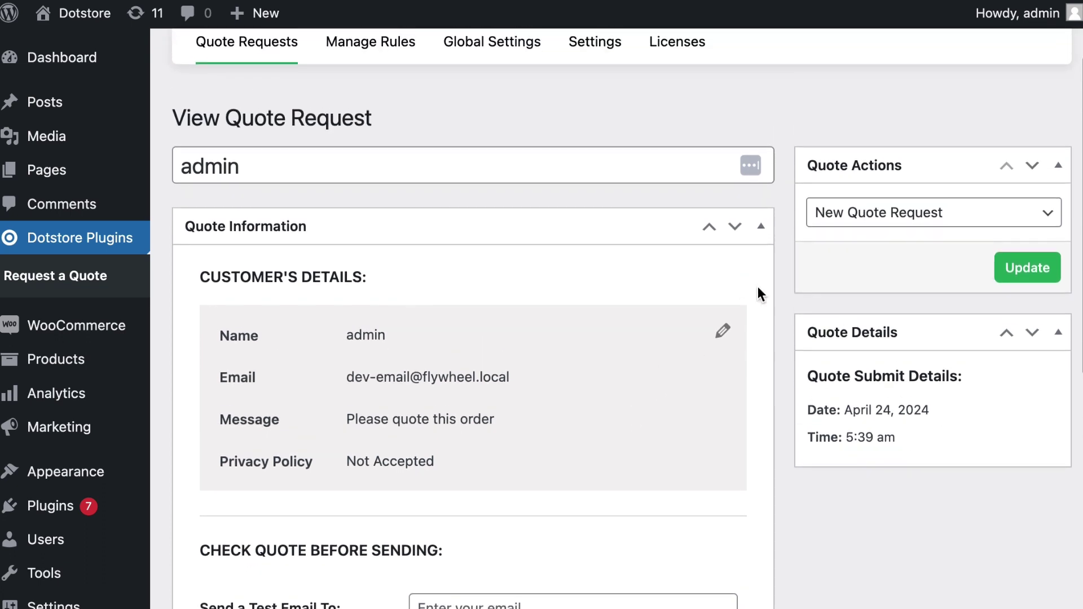
- Change the quote status to Pending Quote and update the request
click(851, 212)
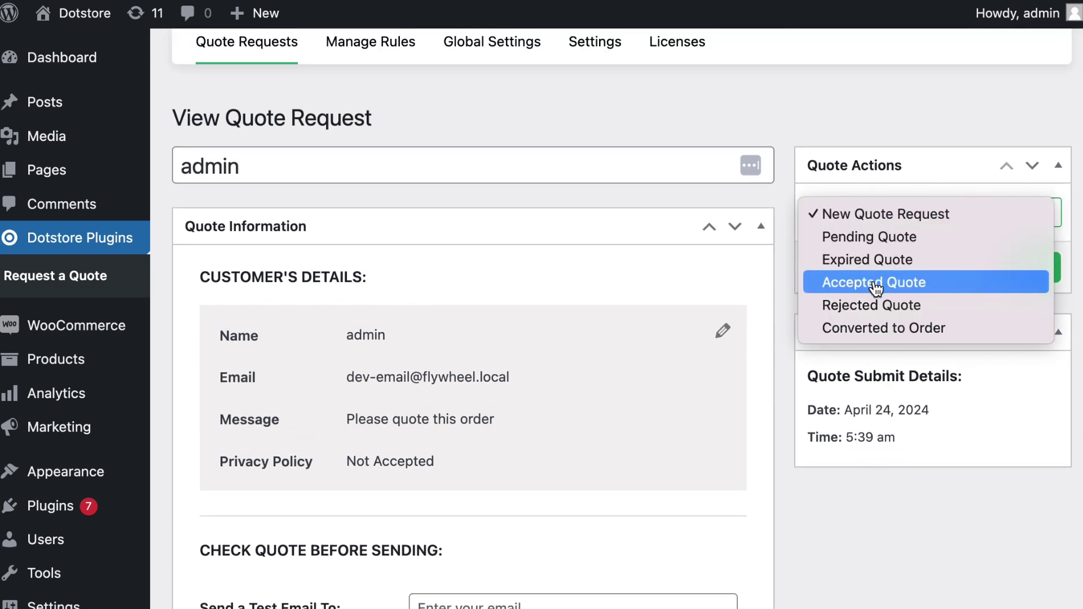
click(879, 240)
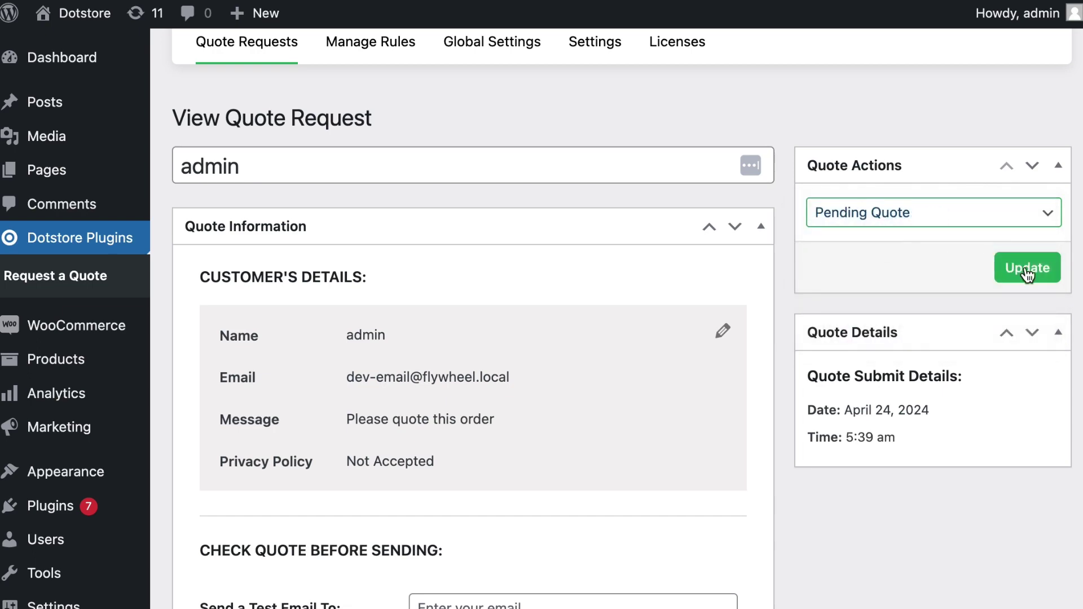
click(1026, 269)
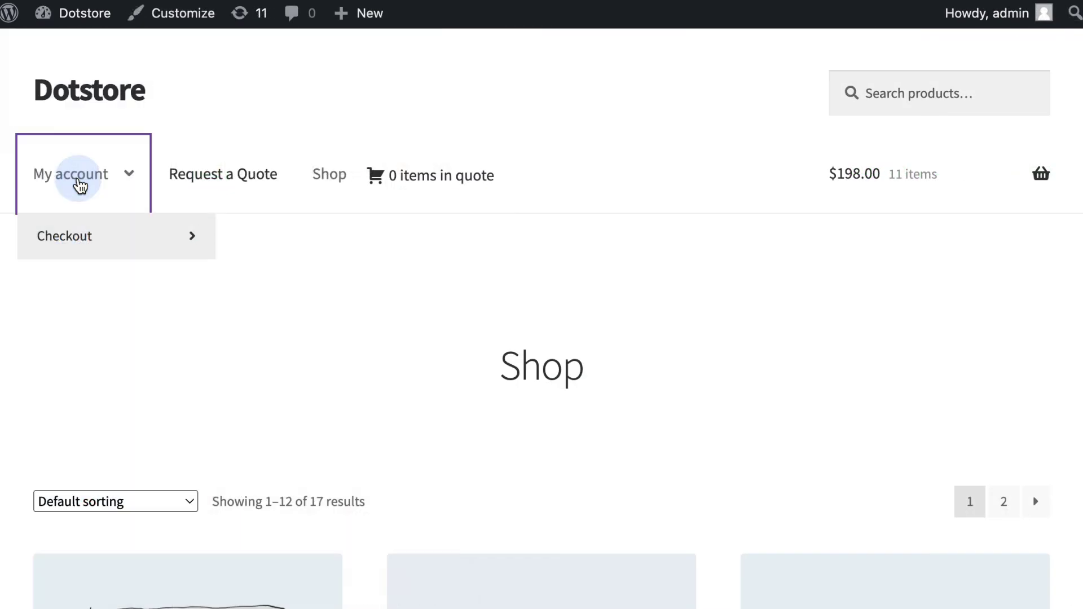
- Go to the customer's My account page and open the My Quotes list
click(80, 184)
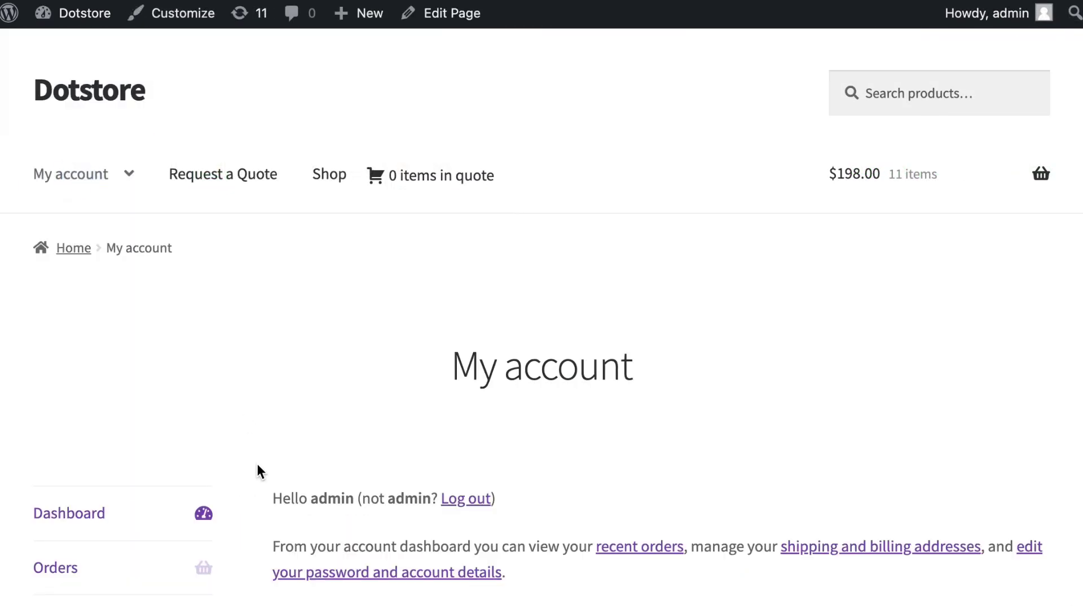
scroll(258, 471, down, 5)
click(68, 551)
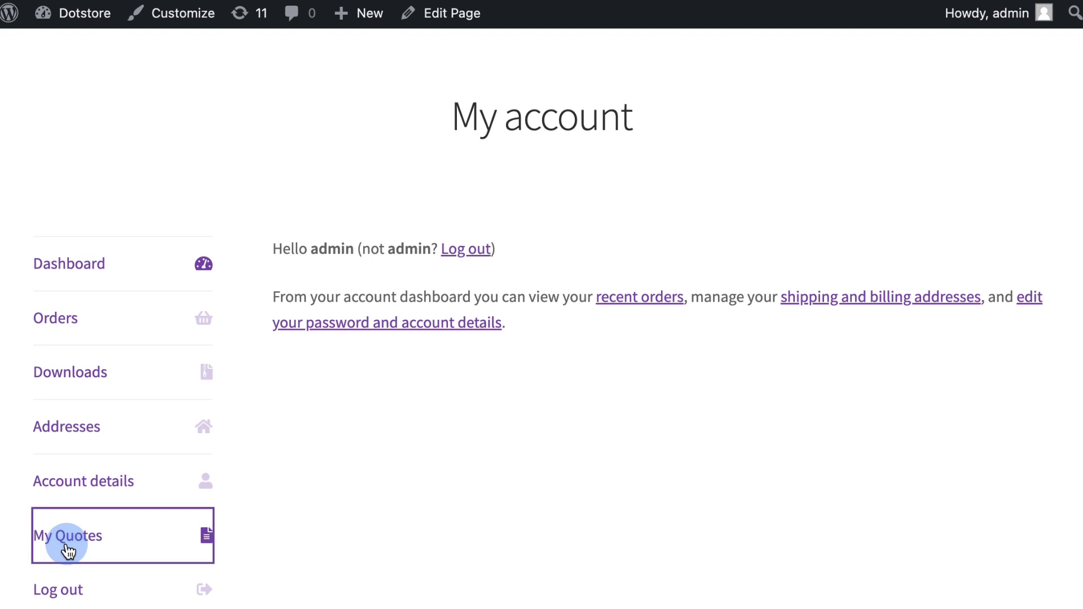
scroll(68, 551, down, 4)
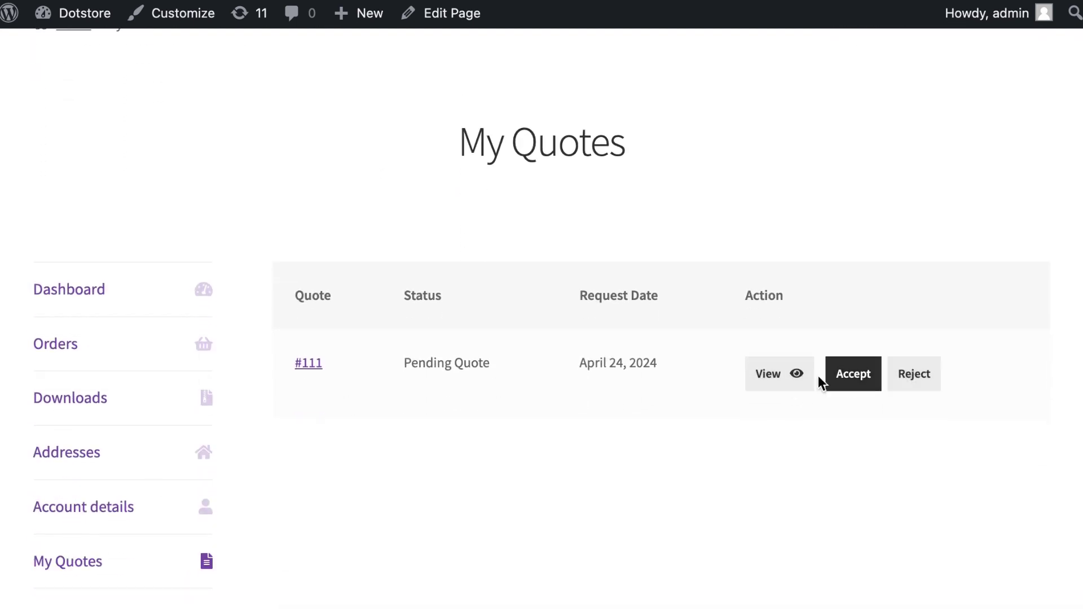
- View quote #111 and check its Quote totals: $2.00 discount, $34.00 total
click(784, 383)
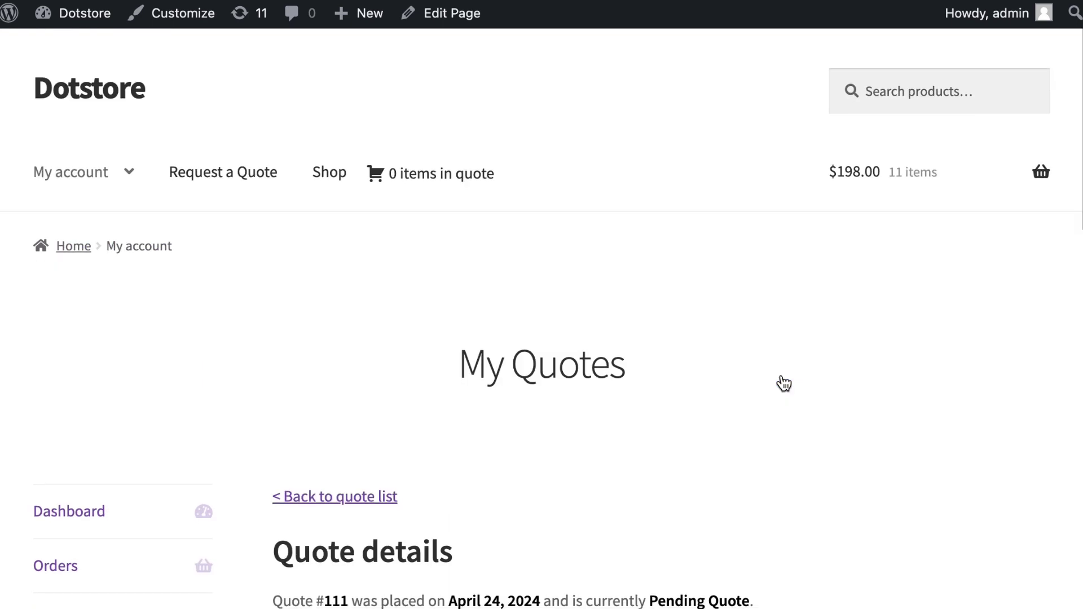
scroll(783, 382, down, 8)
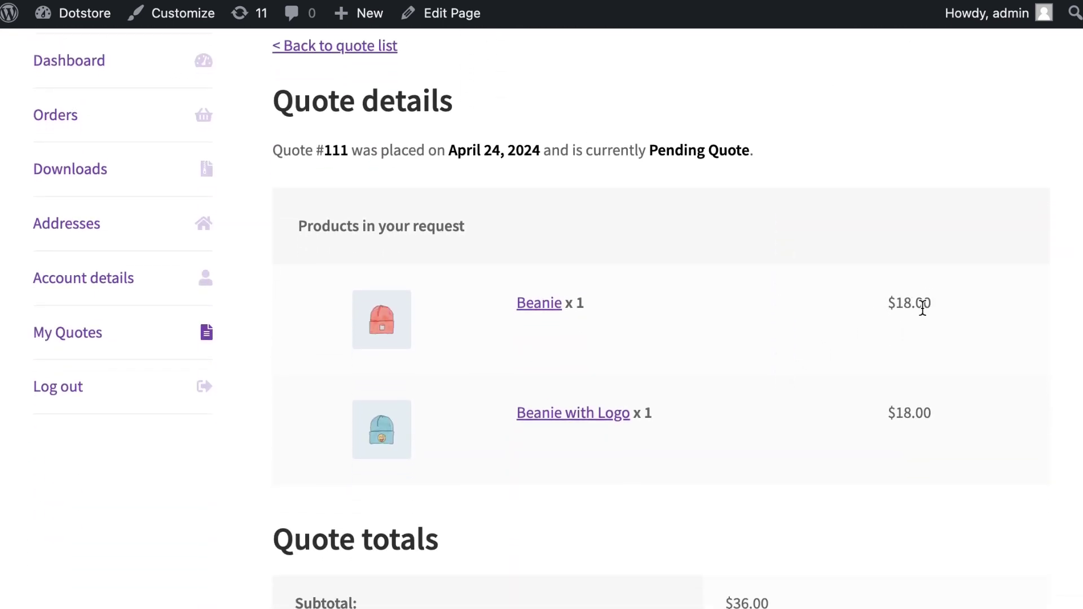
scroll(842, 435, down, 5)
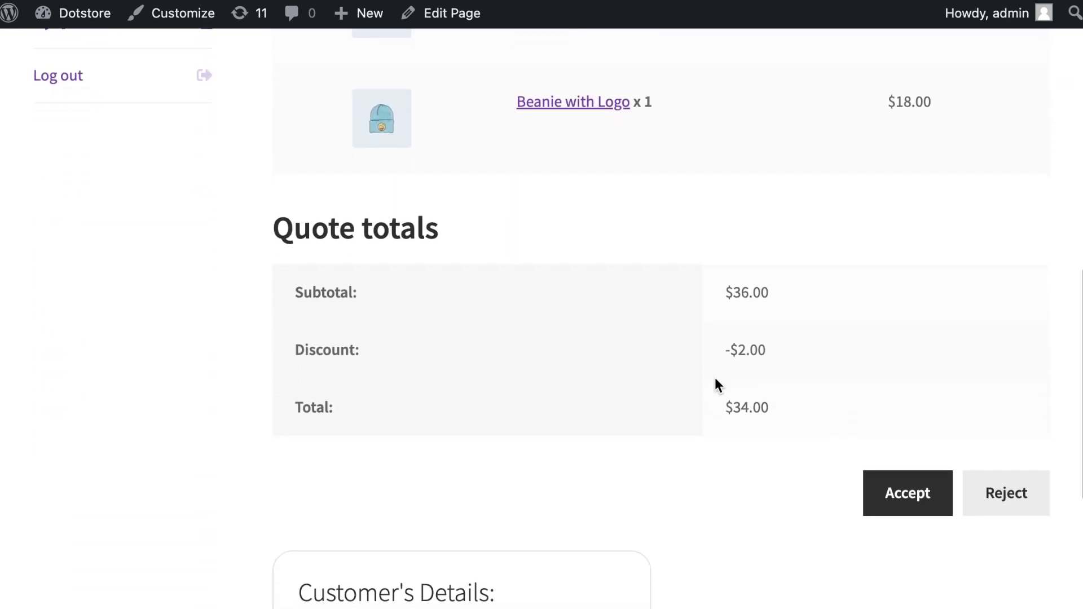
double_click(744, 350)
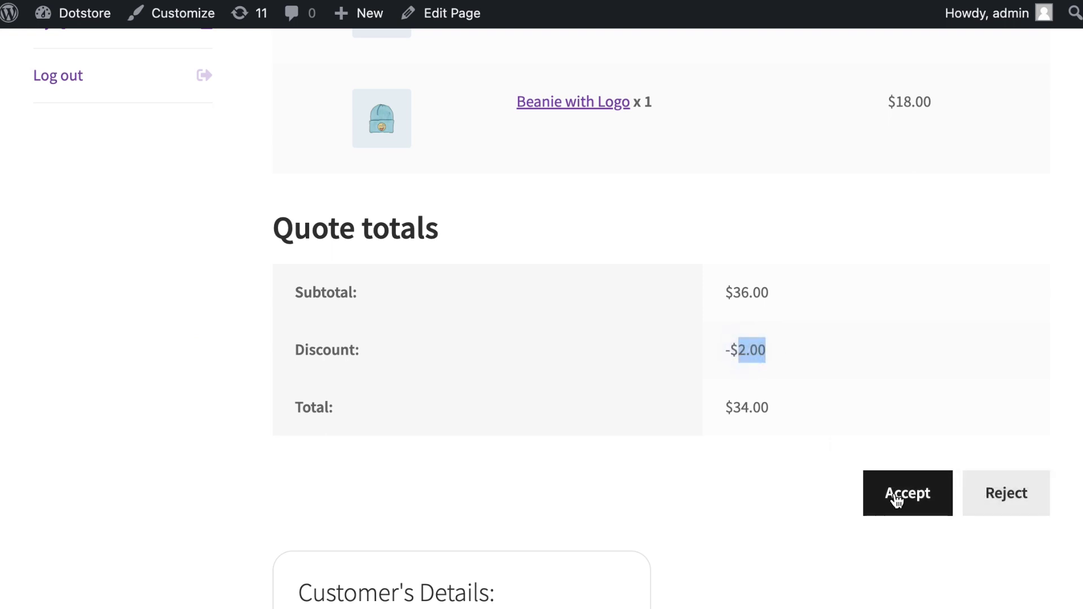
- Accept the discounted quote and attempt to place the order at Checkout
click(896, 498)
scroll(897, 500, down, 9)
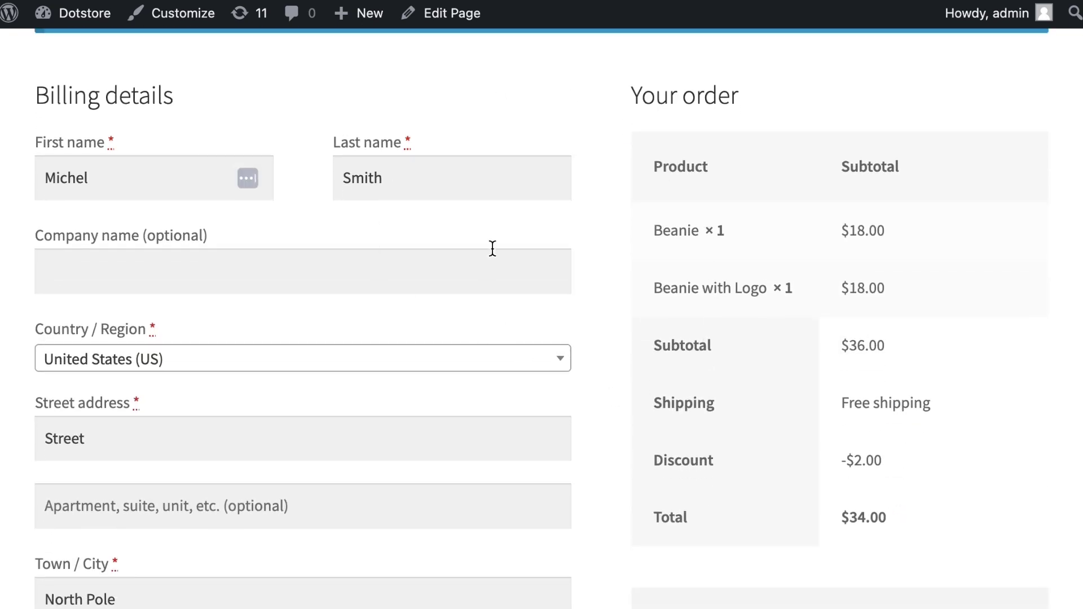
scroll(646, 411, down, 5)
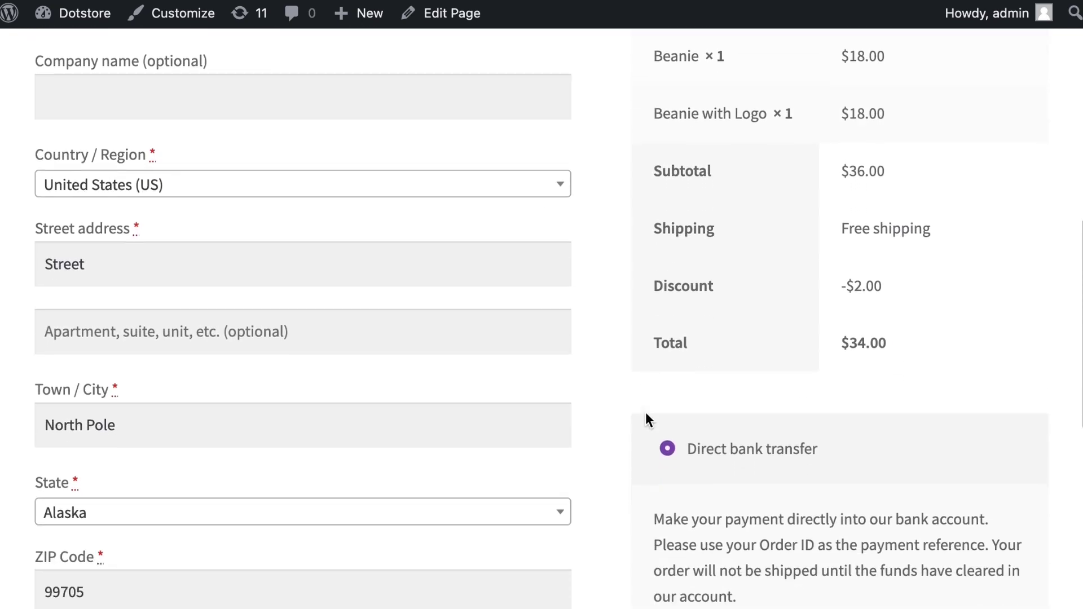
scroll(646, 414, down, 5)
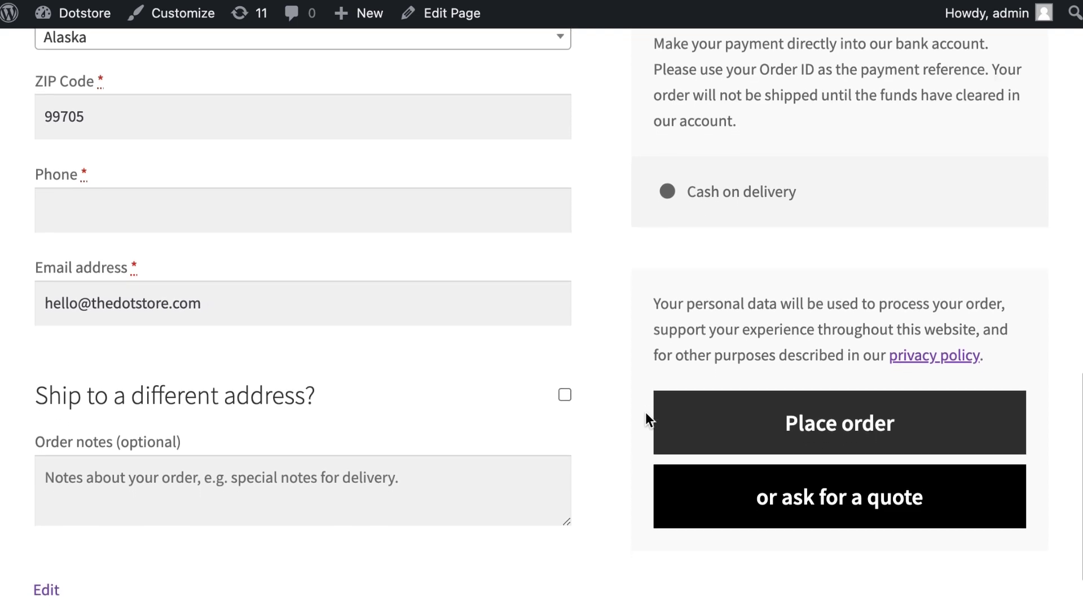
click(821, 424)
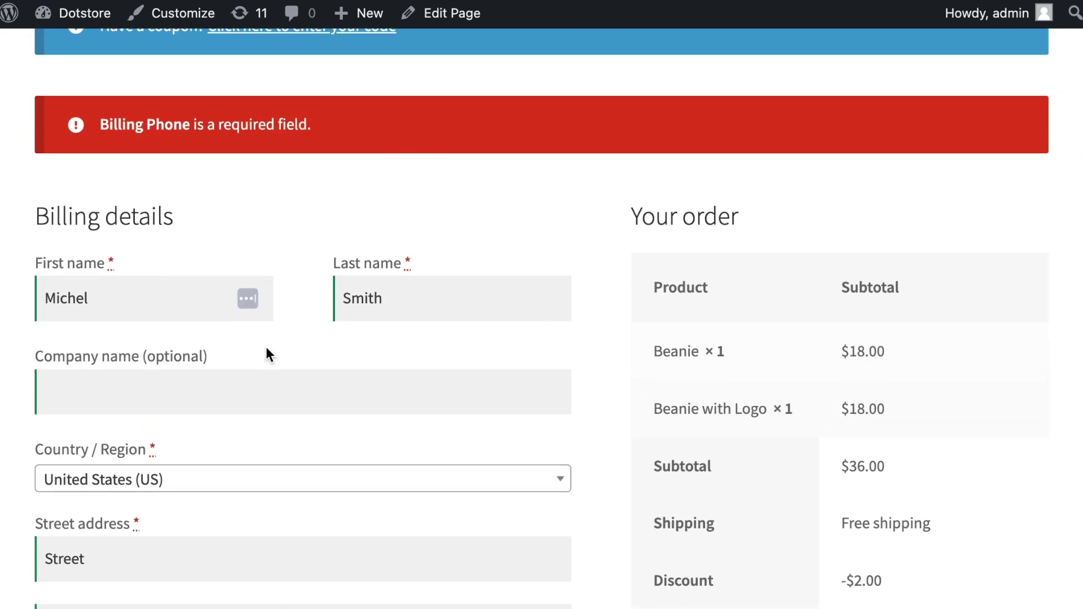
- Fill in the missing billing phone number and place the $34.00 direct bank transfer order
scroll(266, 347, down, 10)
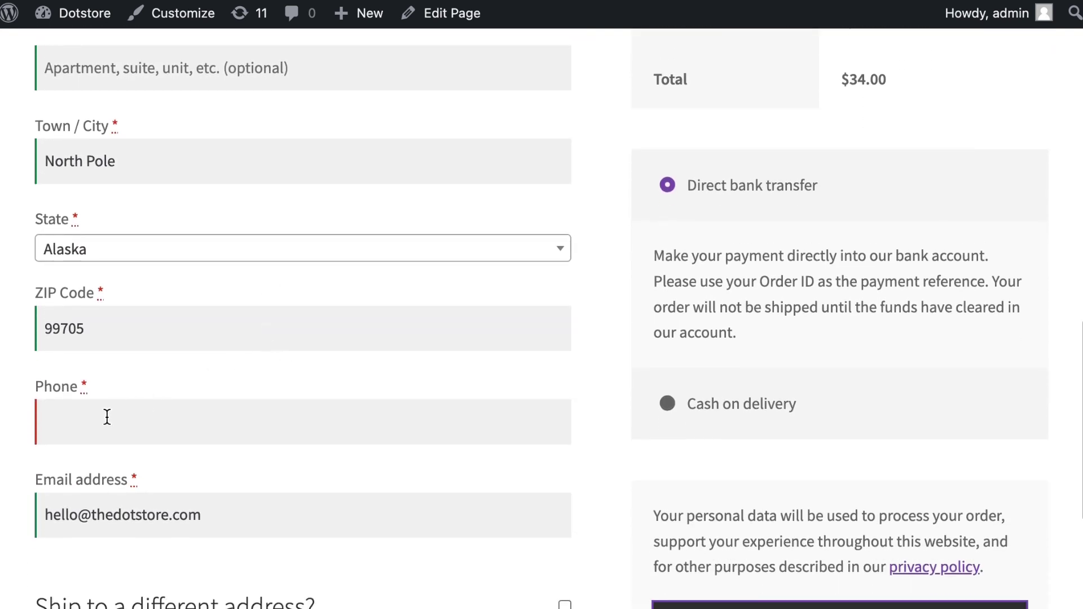
click(107, 417)
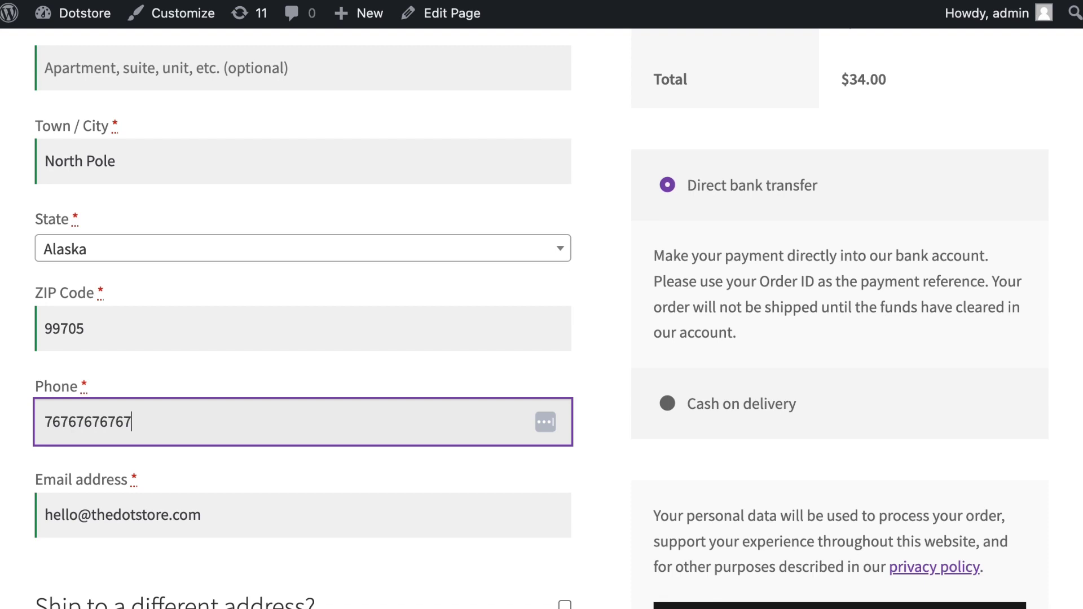
click(682, 606)
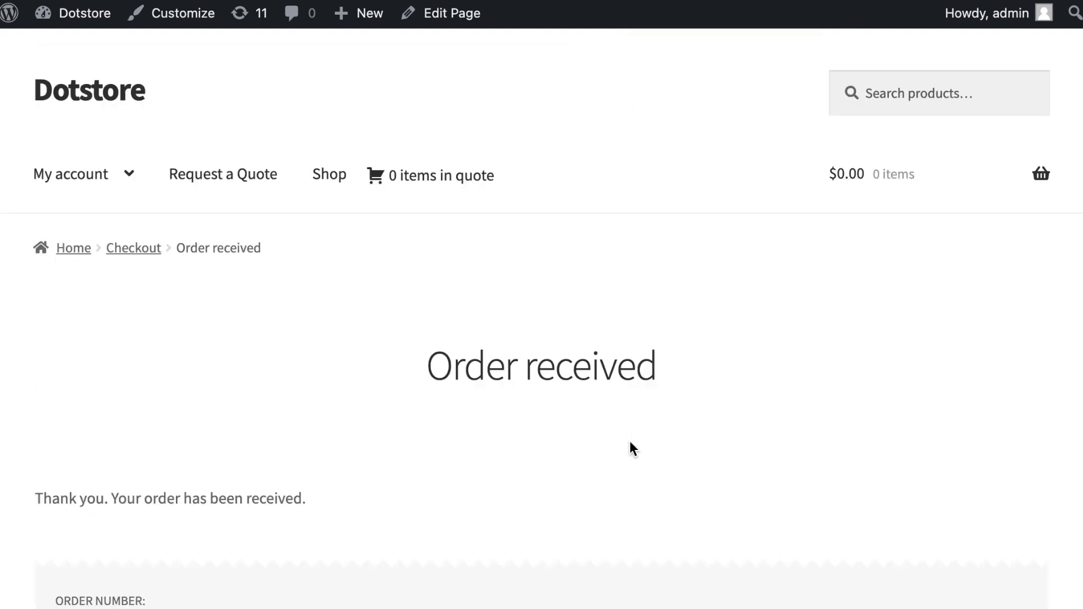
scroll(629, 448, down, 6)
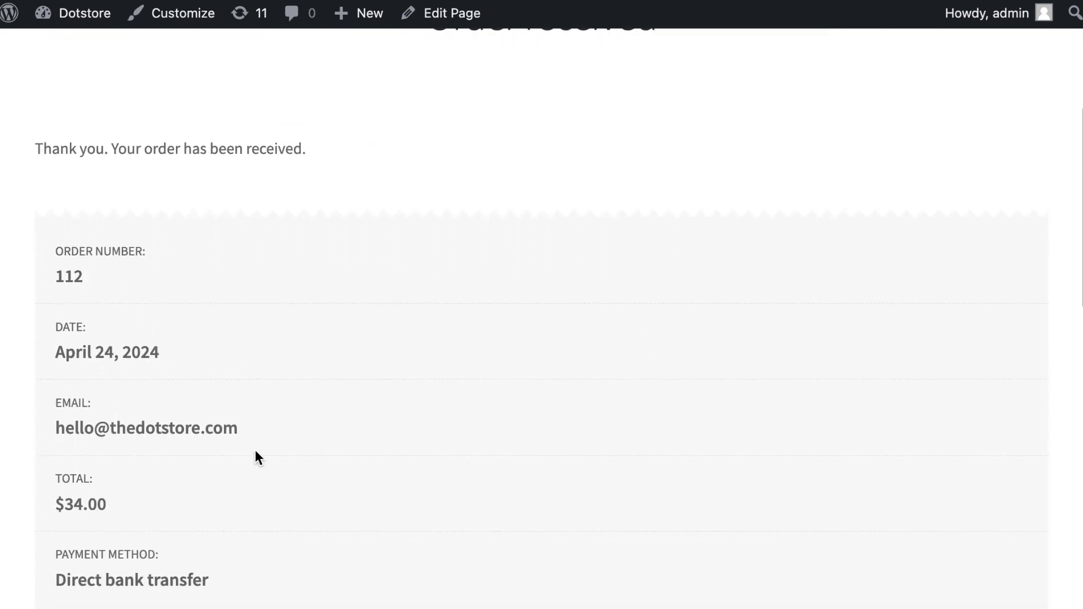
scroll(483, 440, down, 1)
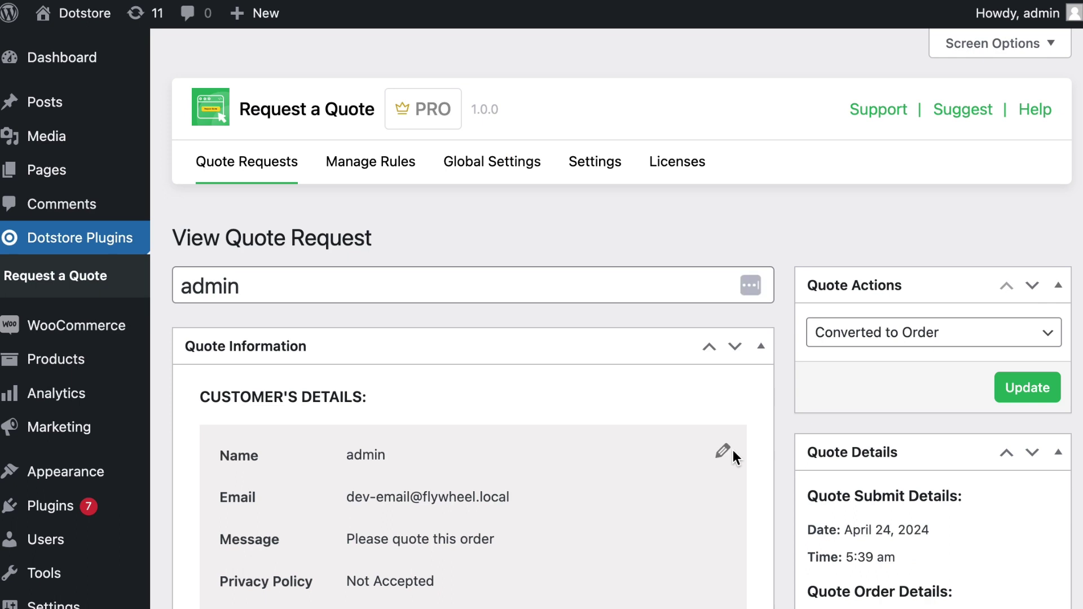
- Review the admin View Quote Request page for Converted to Order status and the Order #112 link
scroll(750, 429, down, 2)
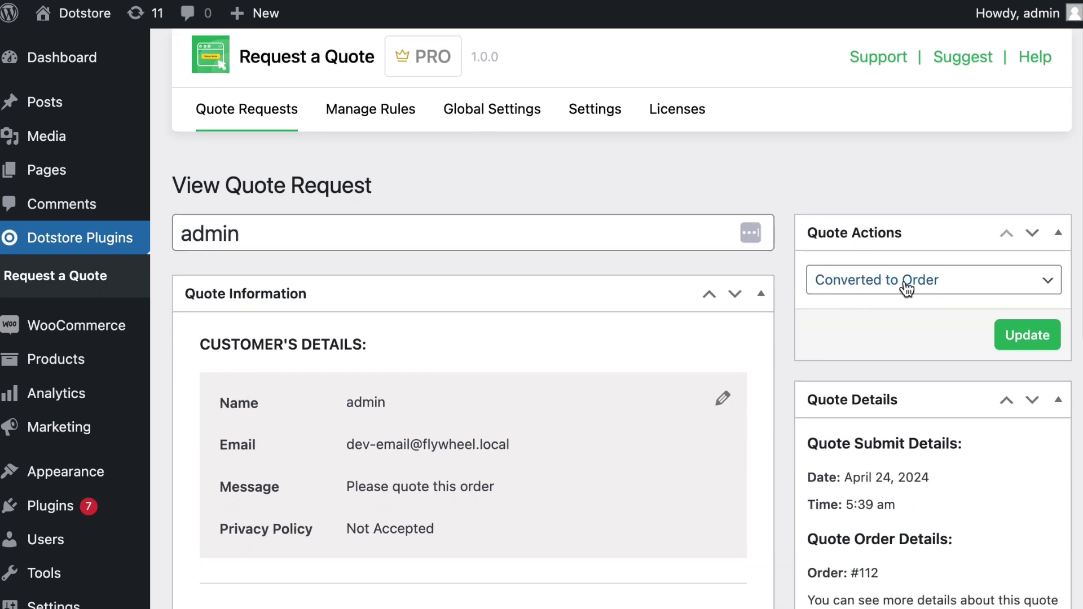
scroll(831, 369, down, 3)
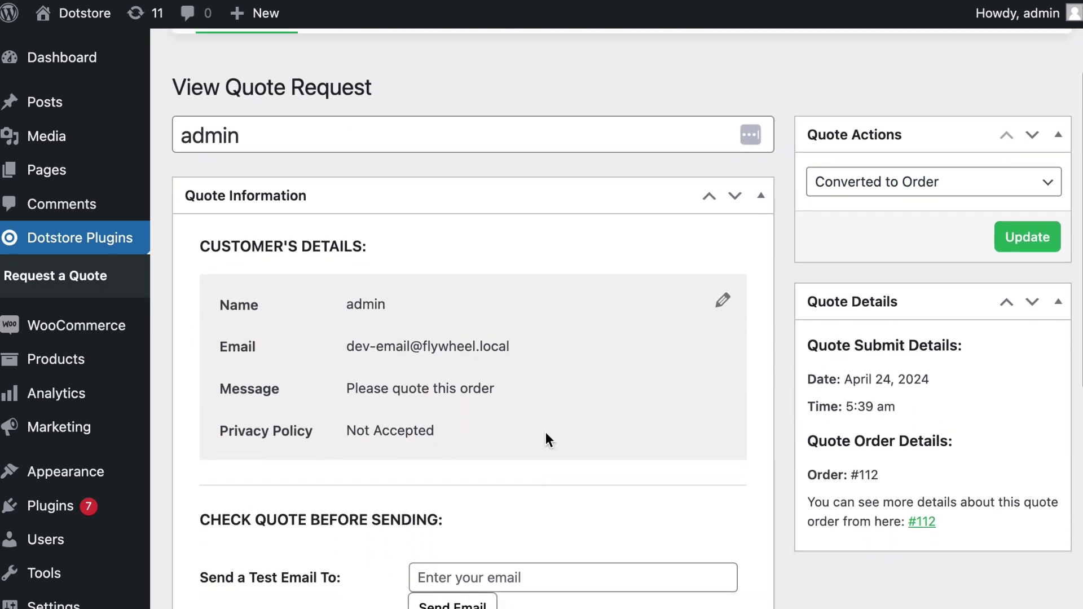
scroll(617, 460, down, 2)
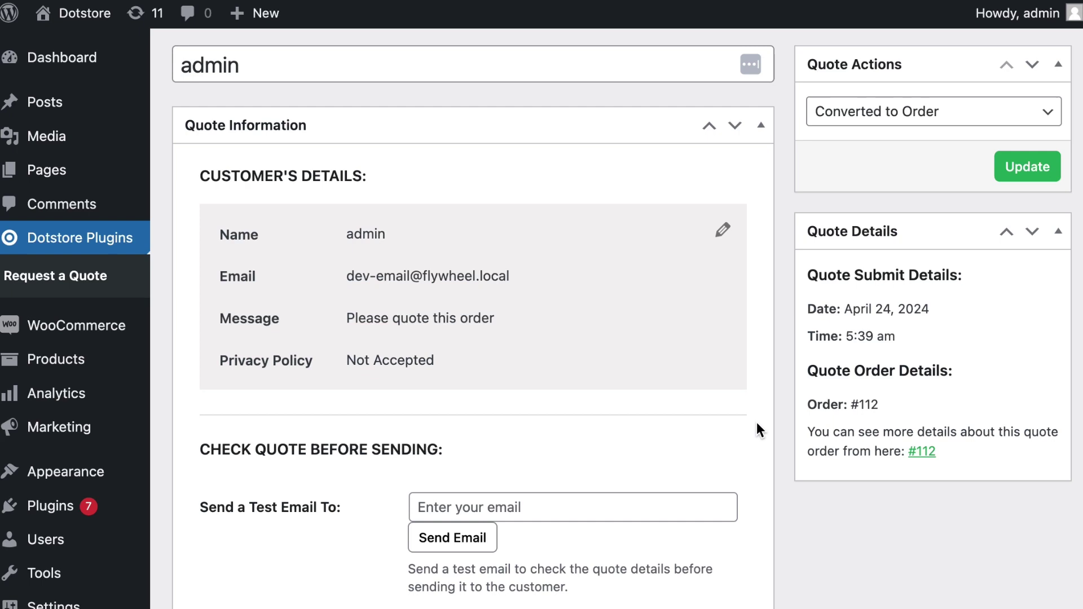
scroll(705, 409, up, 4)
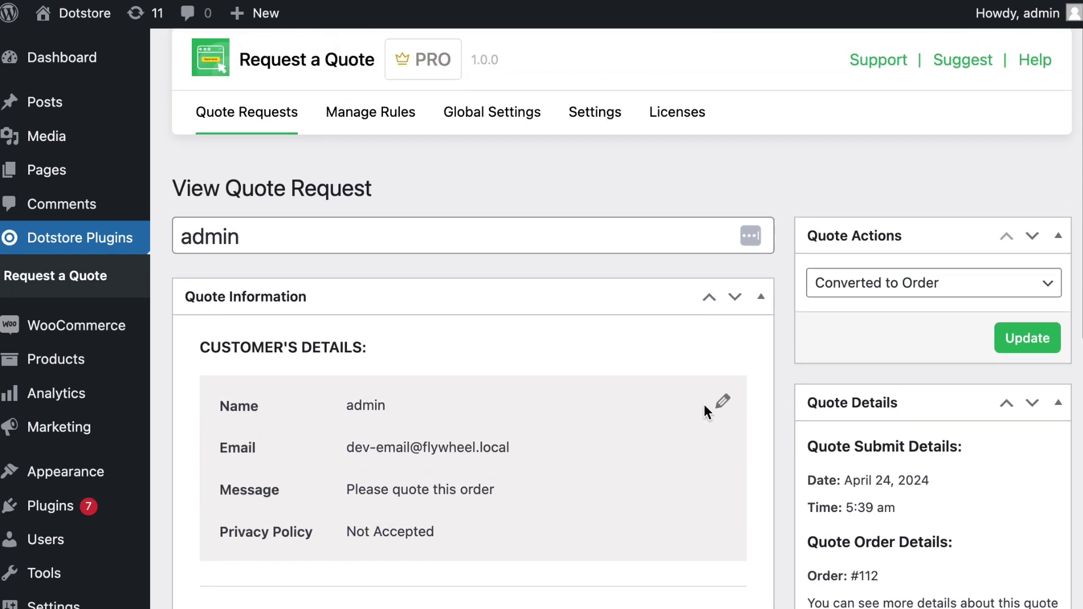